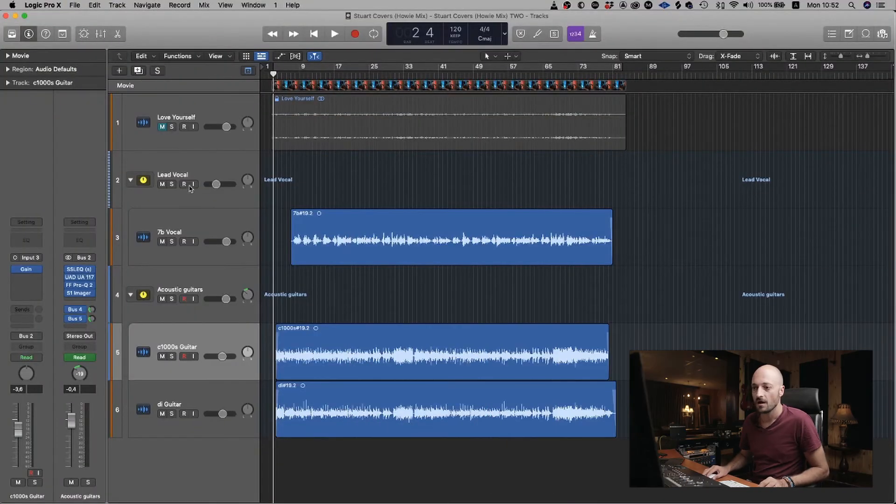
Inspect the channel strips of the Lead Vocal stack, the Acoustic guitars stack and the 7b Vocal track.
left_click(190, 170)
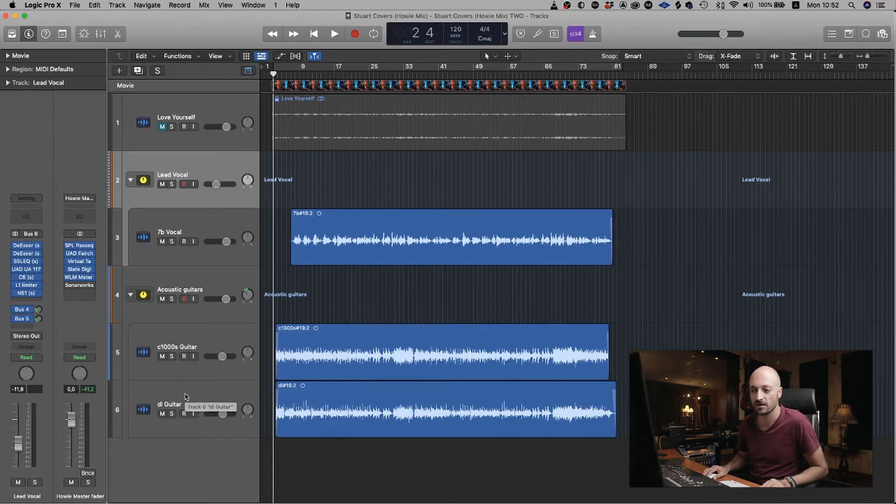
left_click(196, 299)
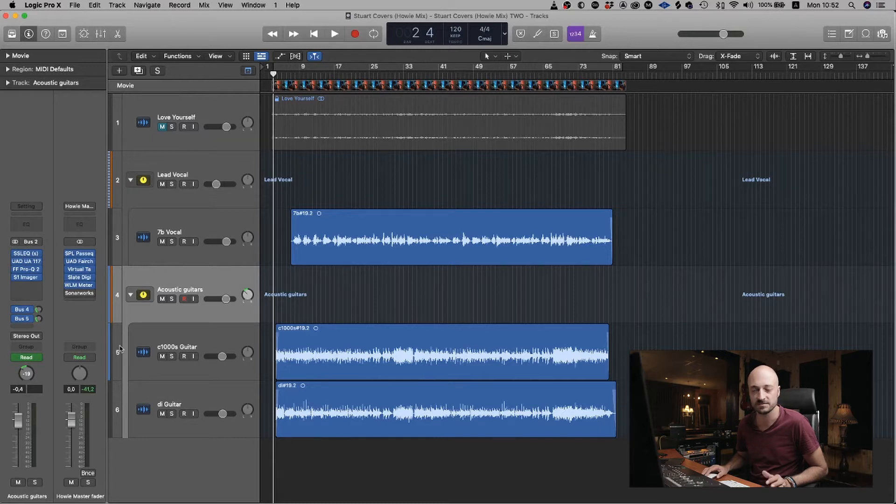
left_click(206, 229)
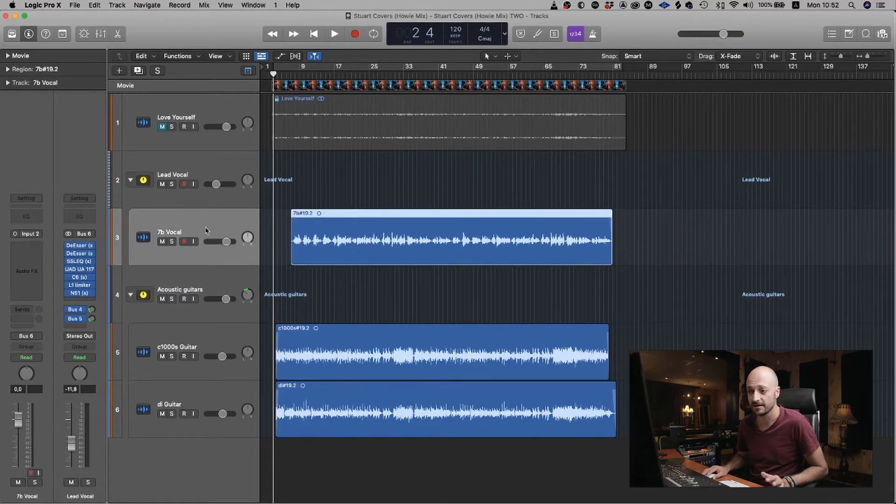
Bypass the plug-ins and sends on the Lead Vocal and Acoustic guitars stacks, and audition the unprocessed mix.
left_click(203, 178)
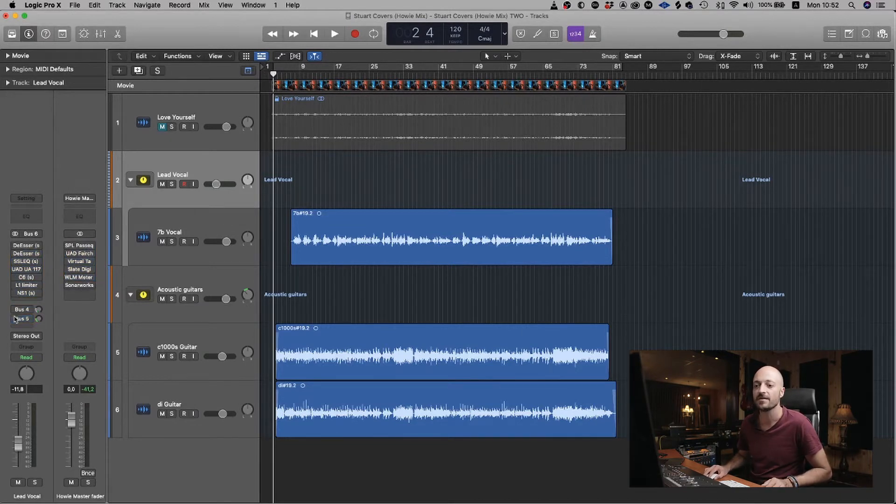
left_click(139, 280)
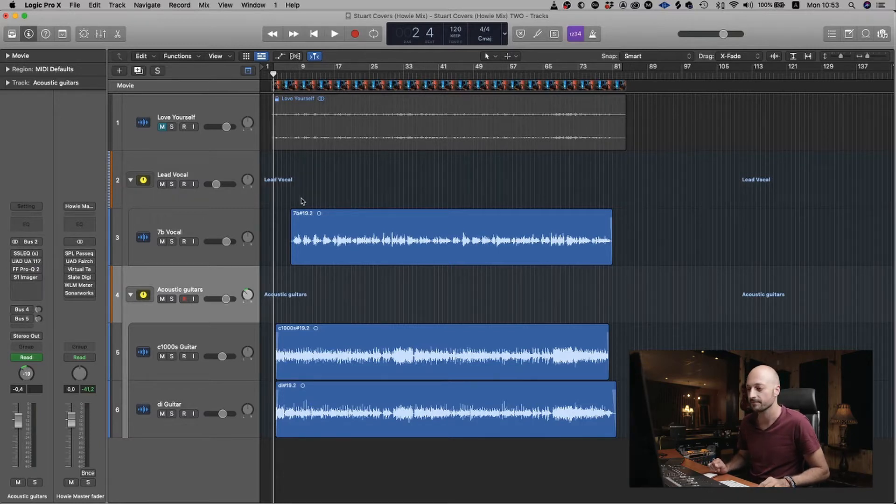
key("space")
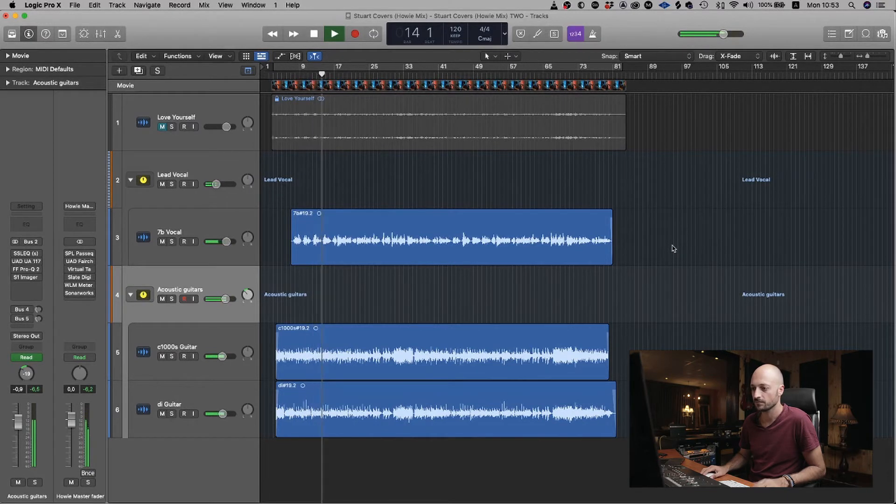
key("space")
Re-enable the plug-ins and sends on the Lead Vocal and Acoustic guitars stacks and the inserts on the master fader.
left_click(184, 168)
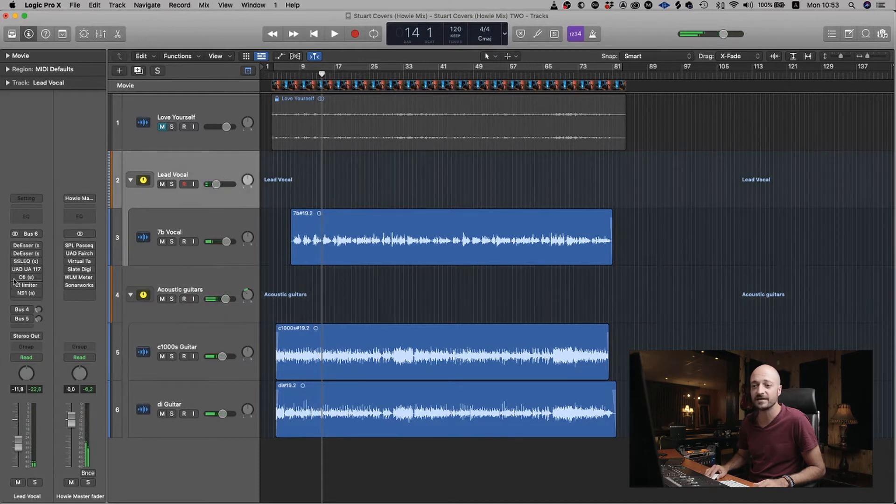
left_click_drag(14, 246, 12, 286)
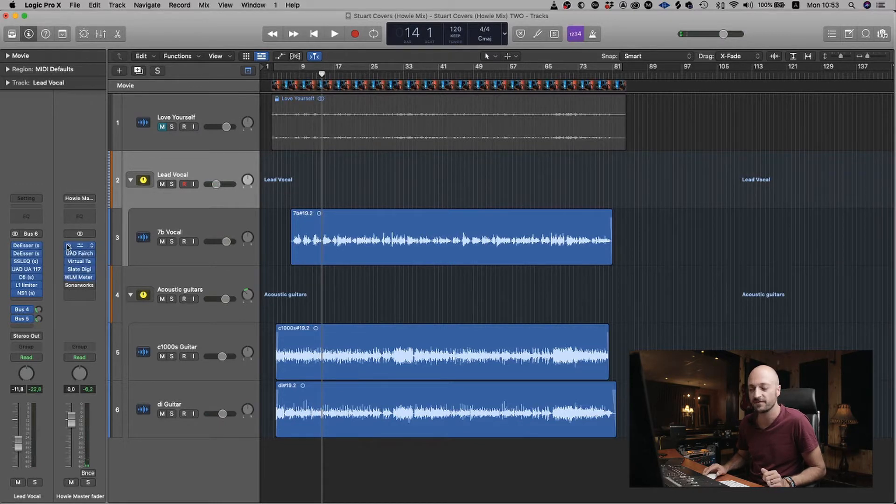
left_click(206, 275)
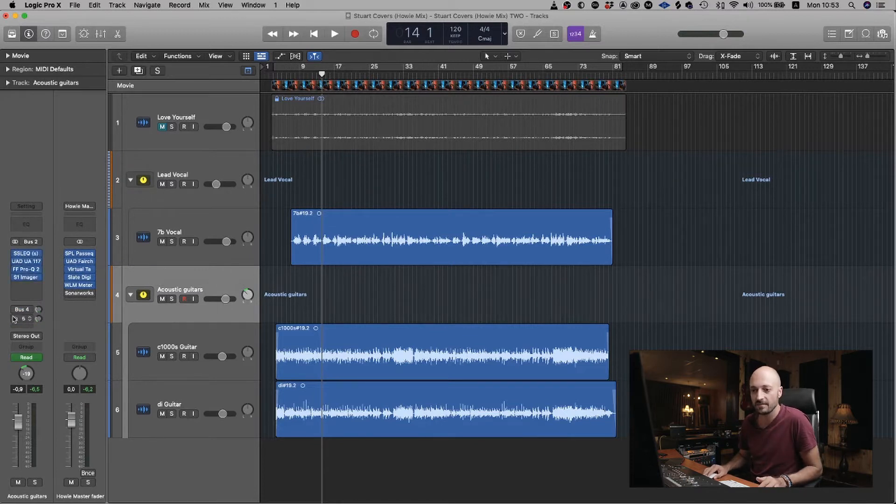
Select the Lead Vocal stack and audition the mix with all processing active.
left_click(195, 164)
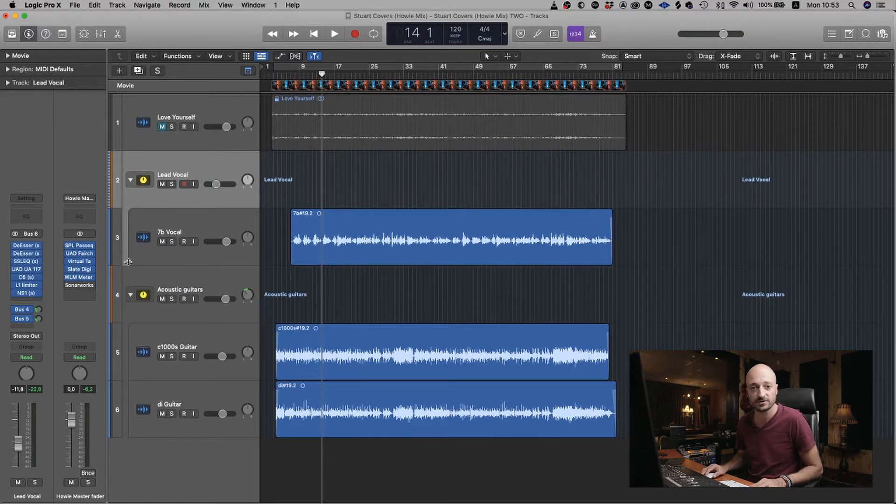
scroll(373, 194, "right", 1)
key("space")
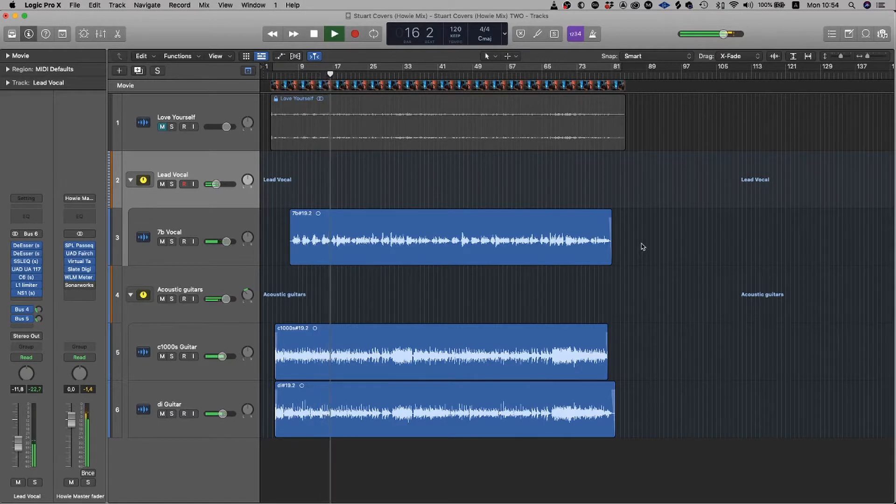
key("space")
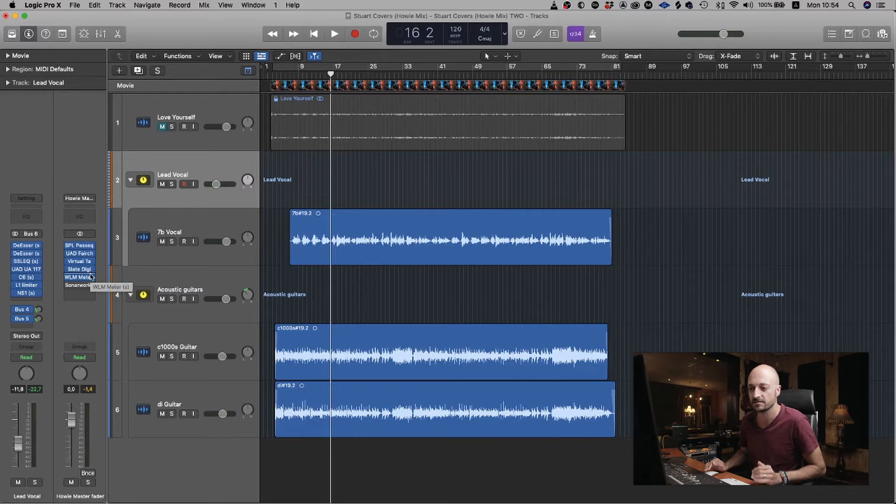
Examine the SPL Passeq equalizer settings on the master fader and close the plug-in.
left_click(79, 245)
left_click_drag(539, 122, 529, 87)
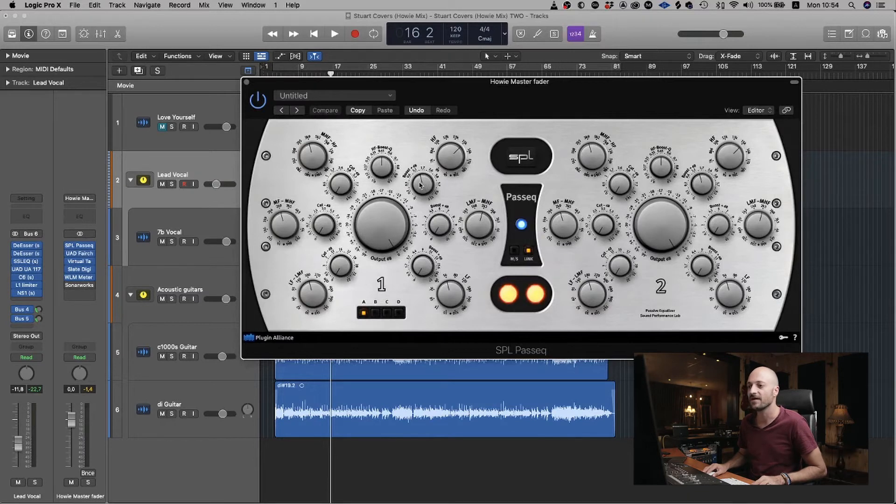
left_click(247, 84)
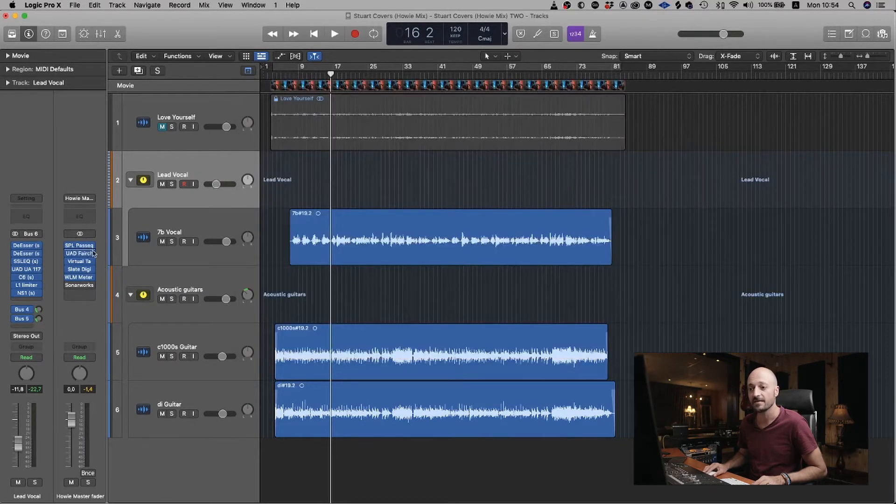
Examine the UAD Fairchild 670 compressor on the master fader during playback and close the plug-in.
left_click(78, 253)
left_click_drag(454, 132, 457, 81)
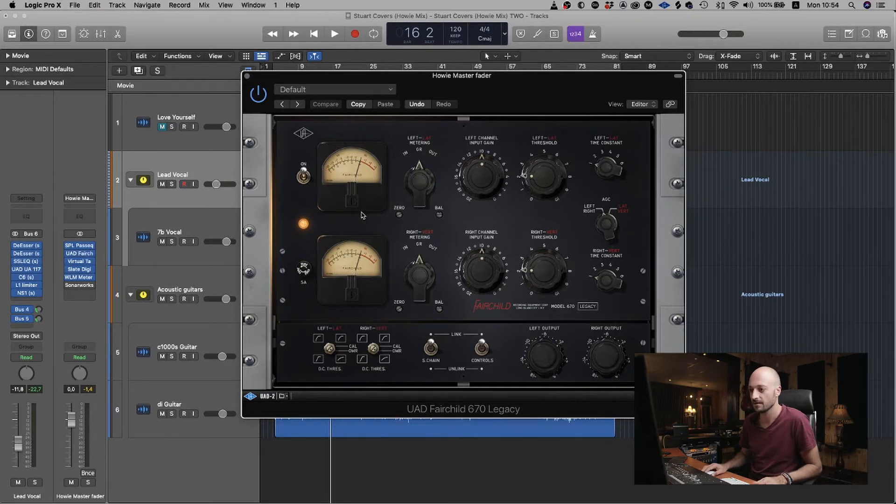
key("space")
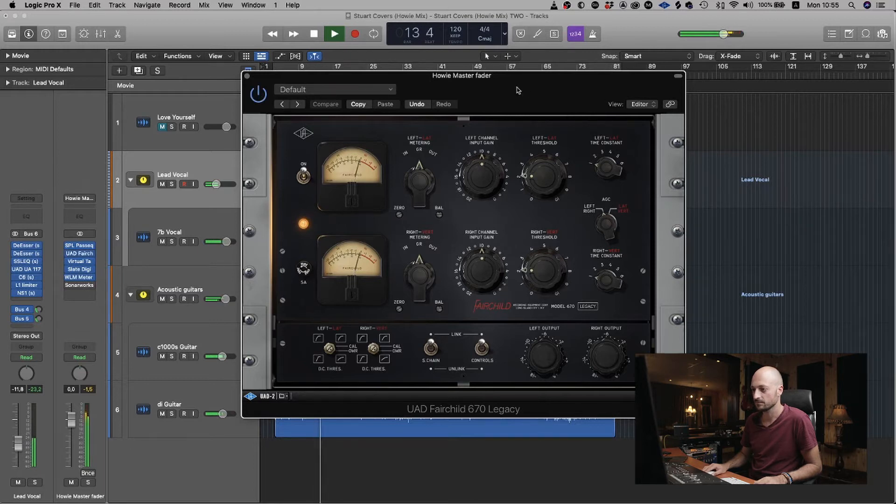
key("space")
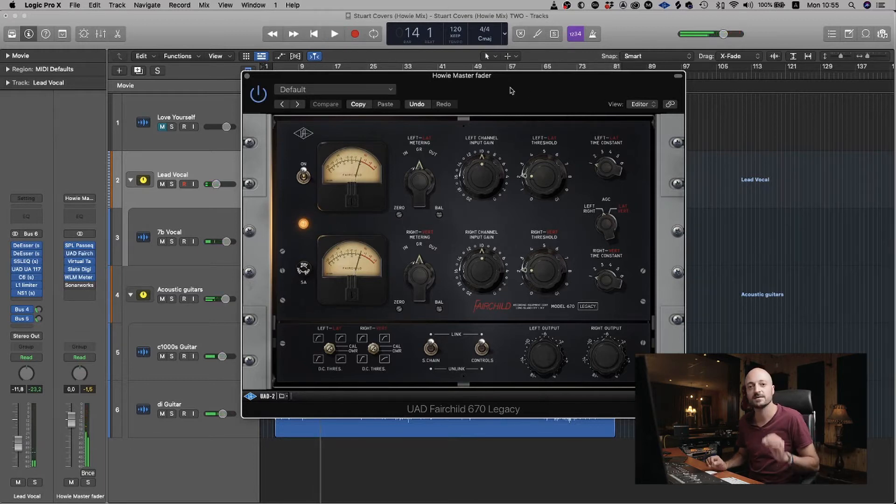
left_click(247, 76)
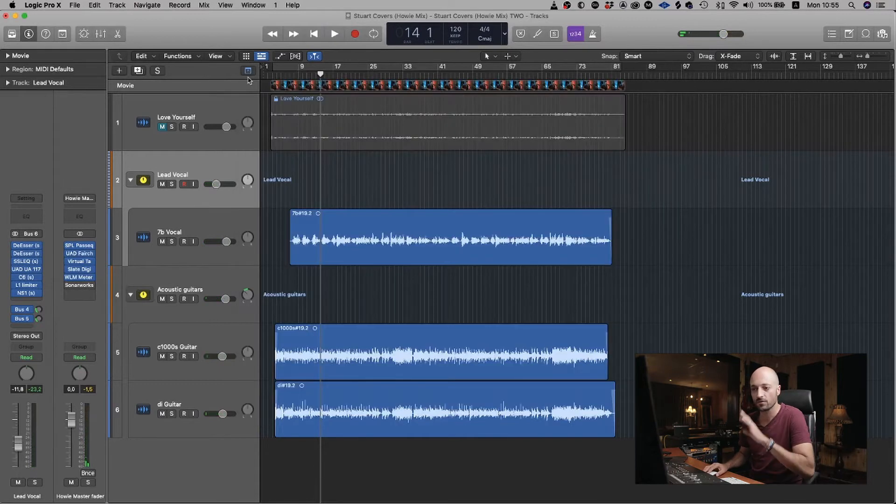
Audition the mix with Virtual Tape Machines bypassed and active on the master fader, and close the plug-in.
left_click(81, 262)
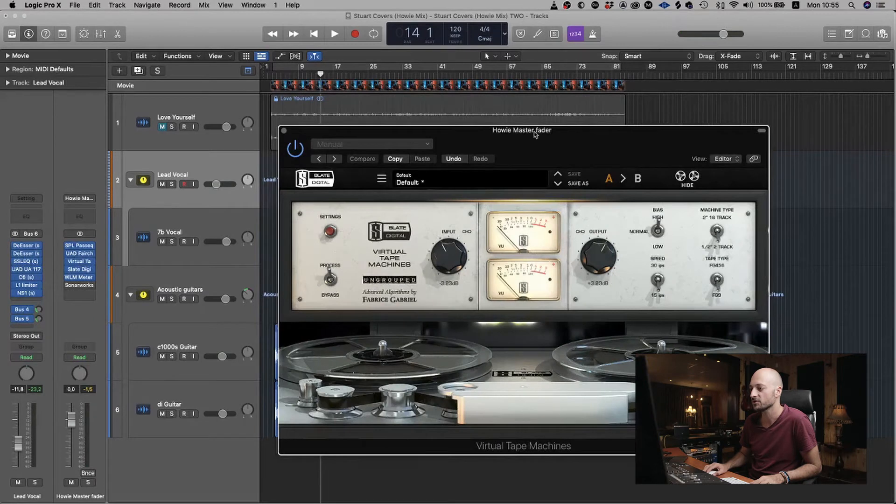
left_click_drag(535, 135, 497, 100)
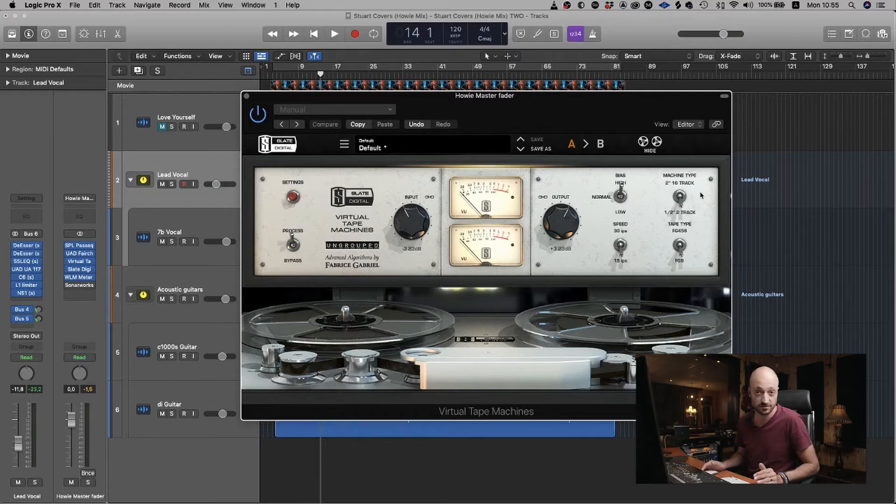
mouse_move(460, 99)
left_mouse_down()
mouse_move(489, 111)
mouse_move(466, 100)
left_mouse_up()
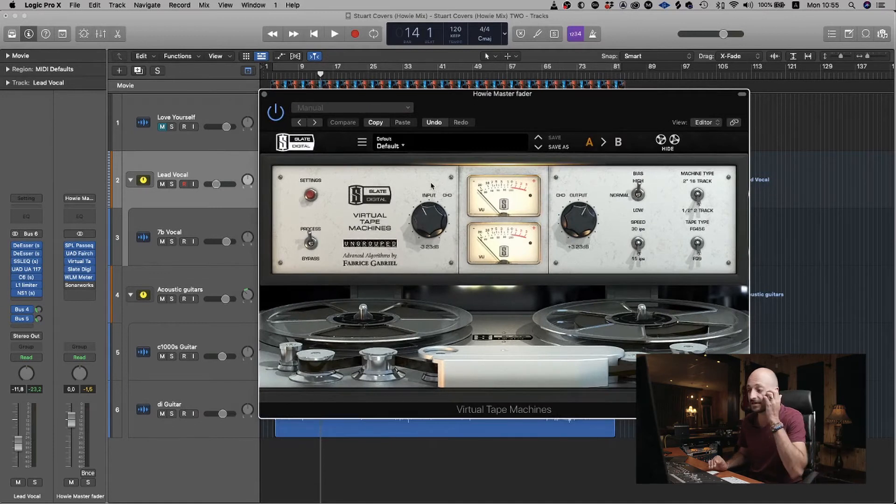
key("space")
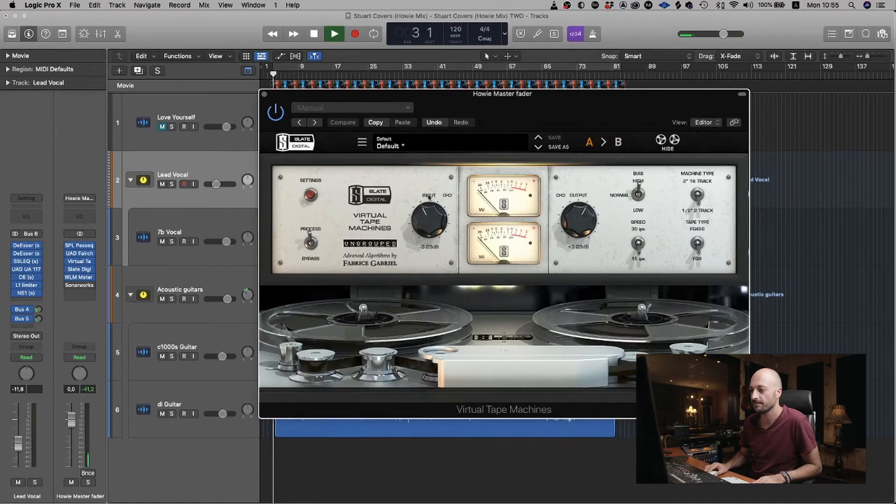
left_click(276, 112)
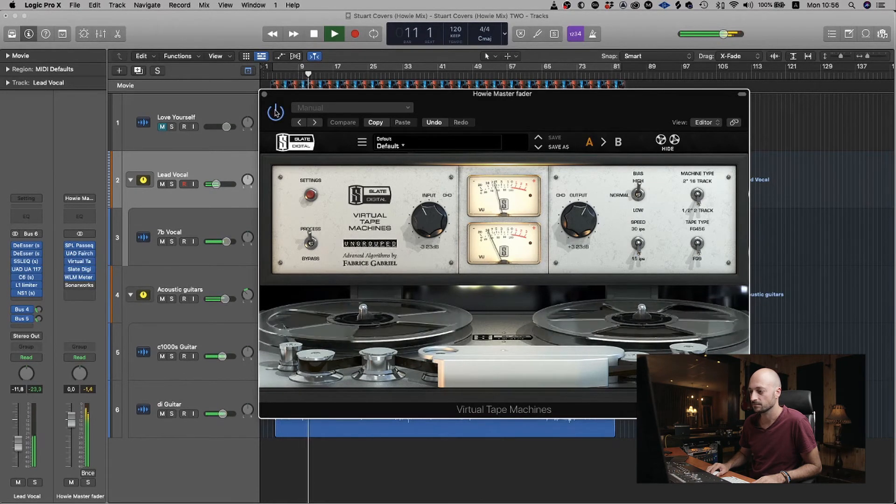
key("space")
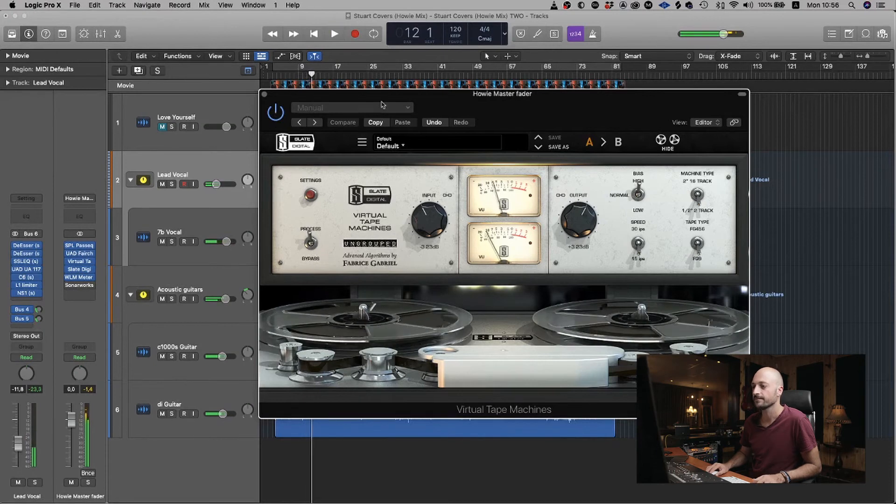
left_click(264, 94)
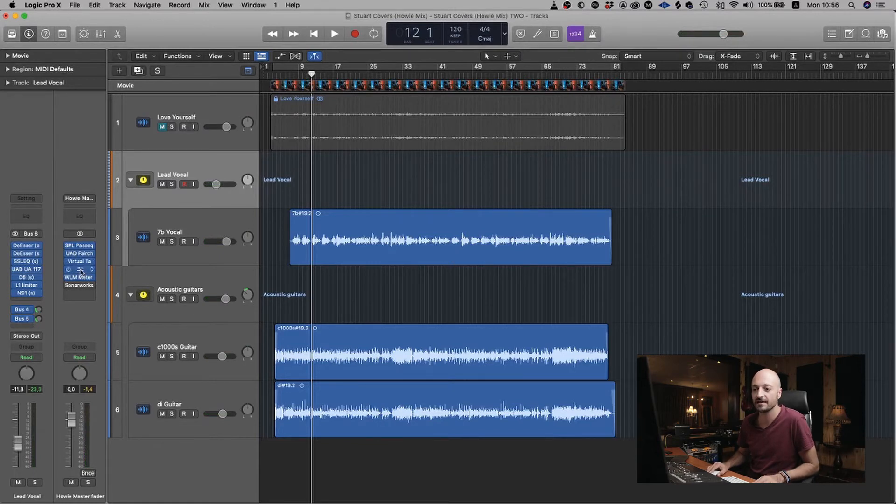
Open the master fader's Slate Digital mastering plug-in and the WLM Meter to examine their settings.
left_click(80, 270)
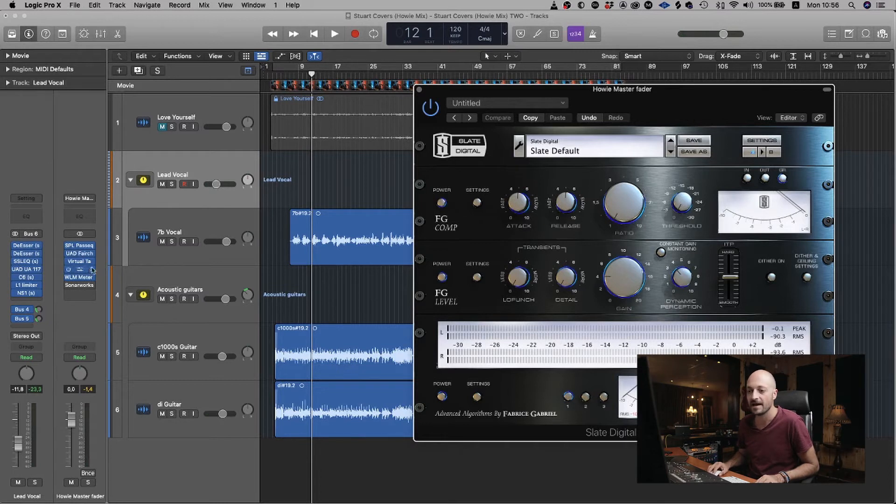
left_click(80, 277)
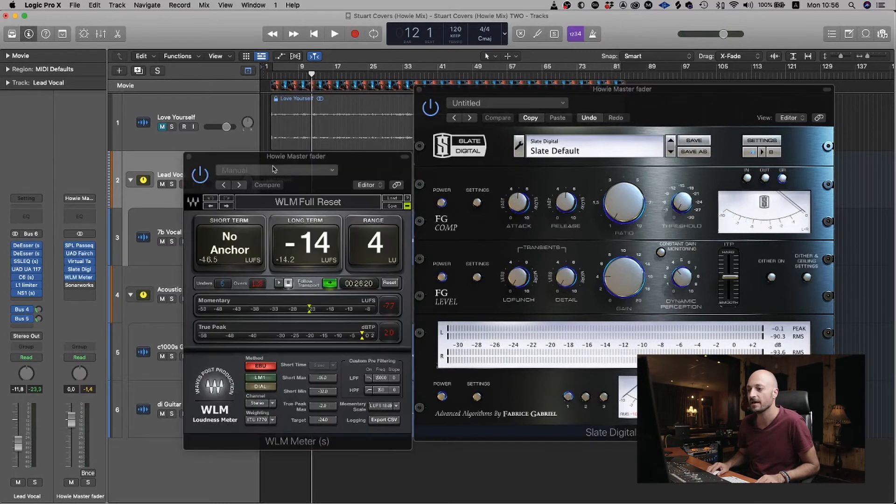
left_click_drag(275, 154, 280, 111)
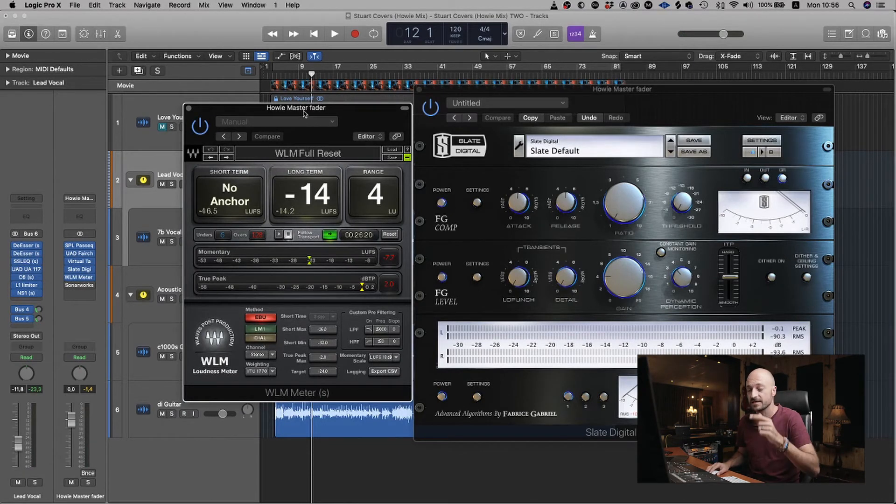
left_click_drag(304, 114, 505, 120)
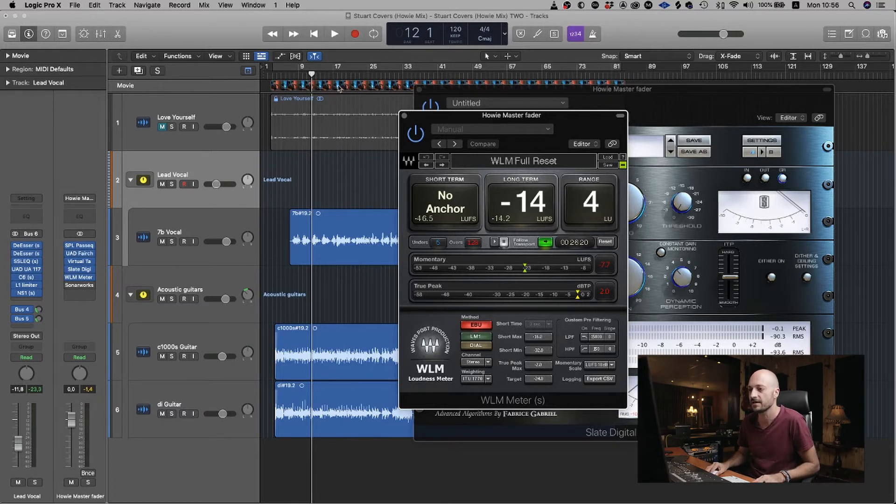
Play the mix from bar 8 beside the WLM Meter, comparing loudness with the Slate Digital limiter bypassed and active.
left_click(293, 74)
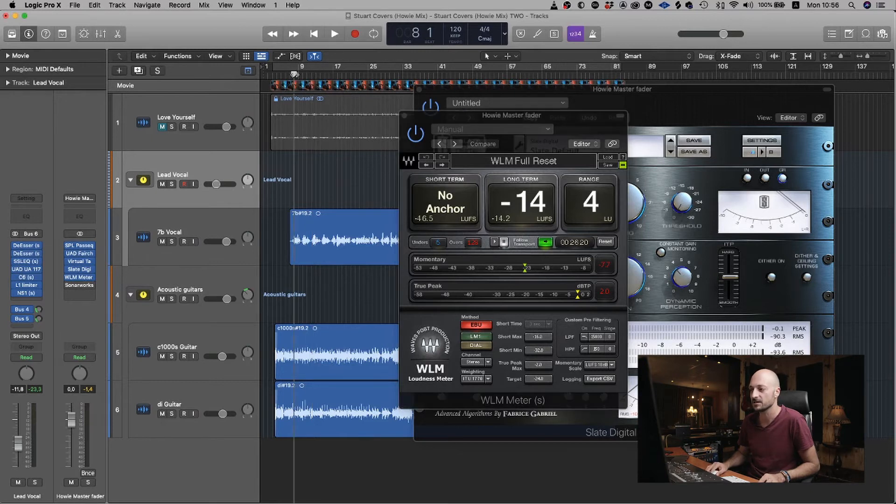
left_click_drag(507, 120, 302, 120)
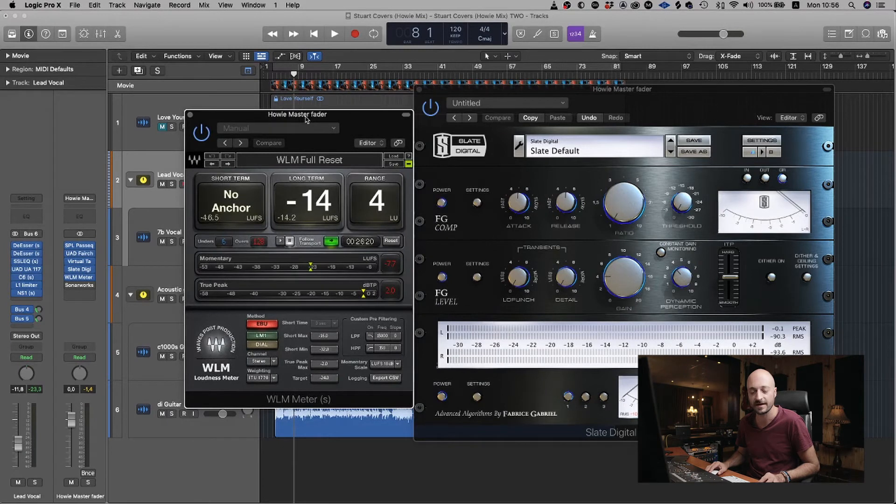
key("space")
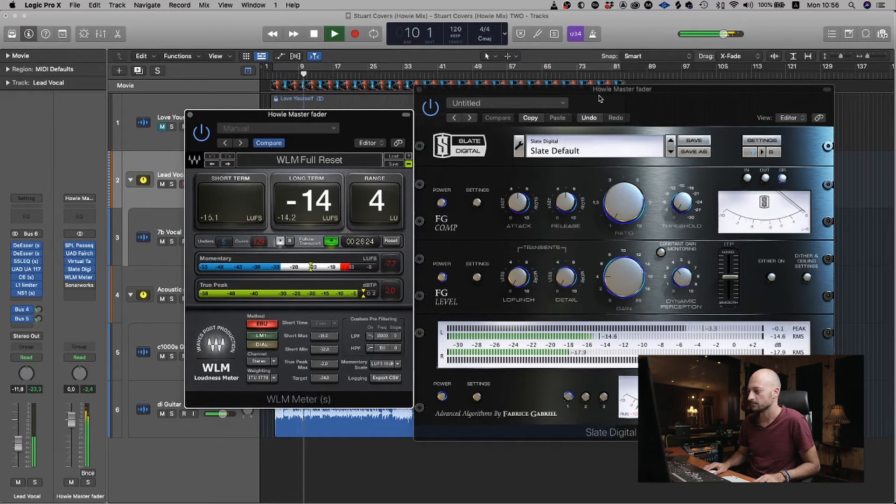
left_click(430, 107)
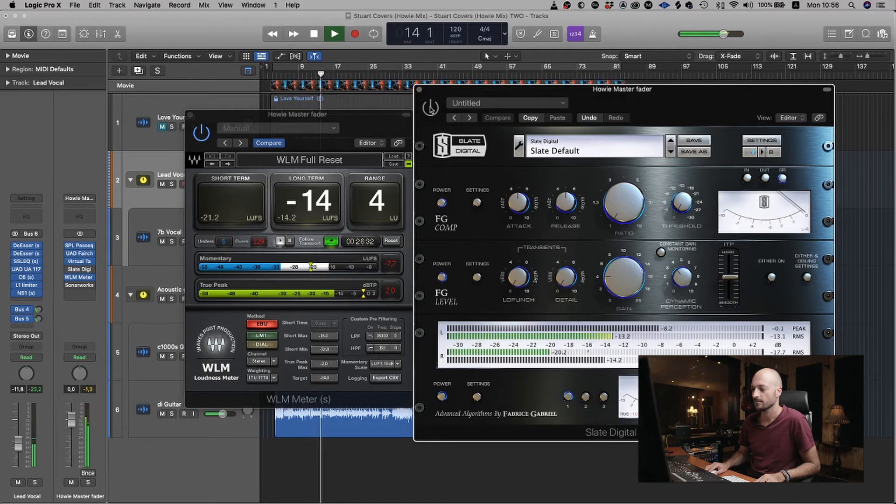
left_click(430, 107)
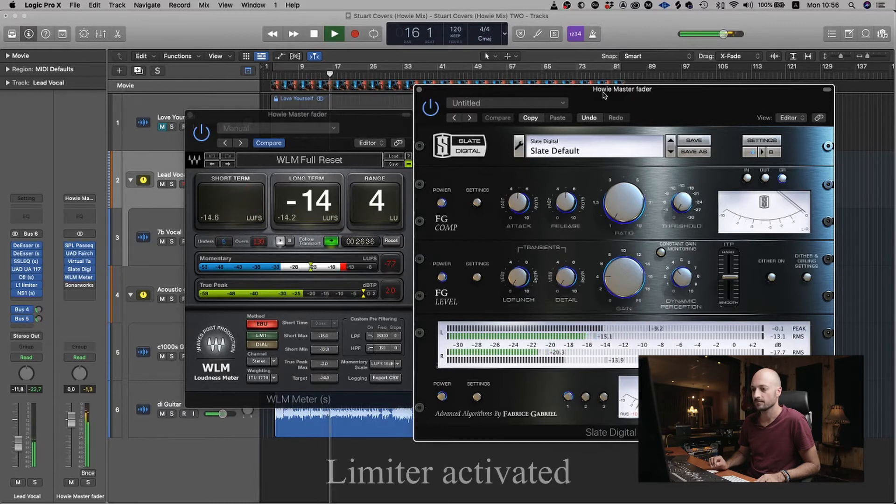
key("space")
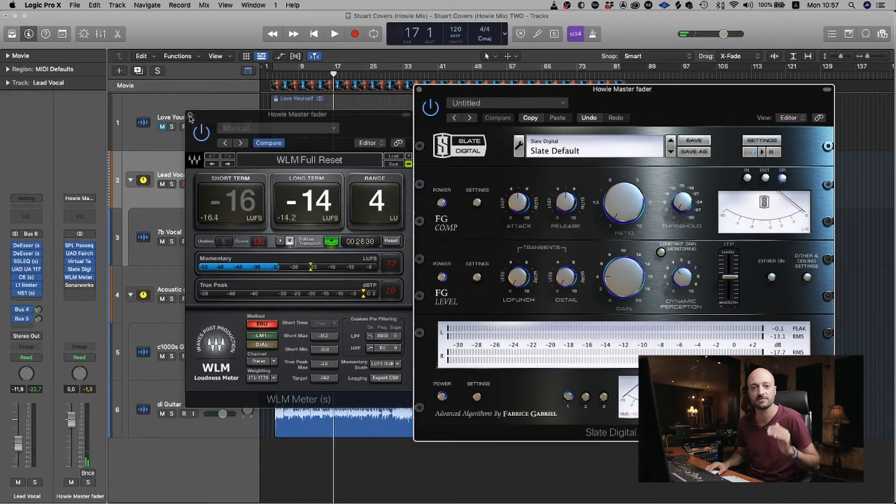
Close the master plug-ins and examine the ChromaVerb settings on Room verb wide, fed by the lead vocal's Bus 4 send.
left_click(190, 115)
left_click(419, 90)
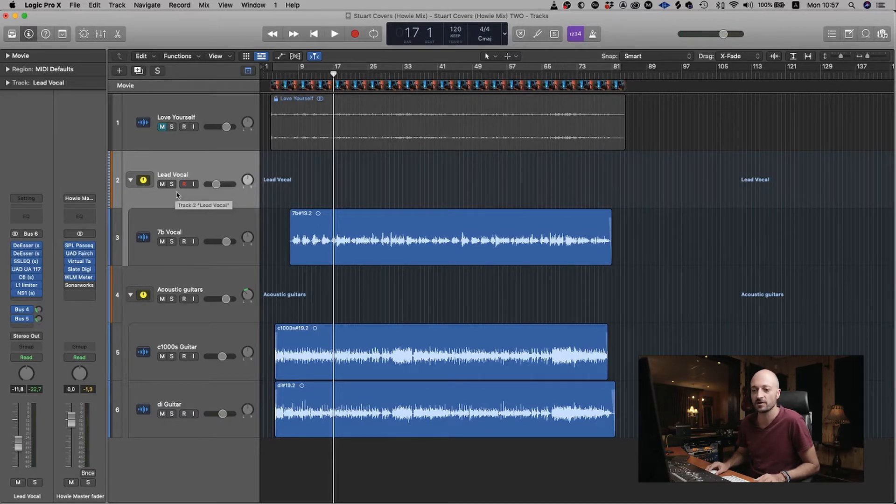
left_click(29, 308)
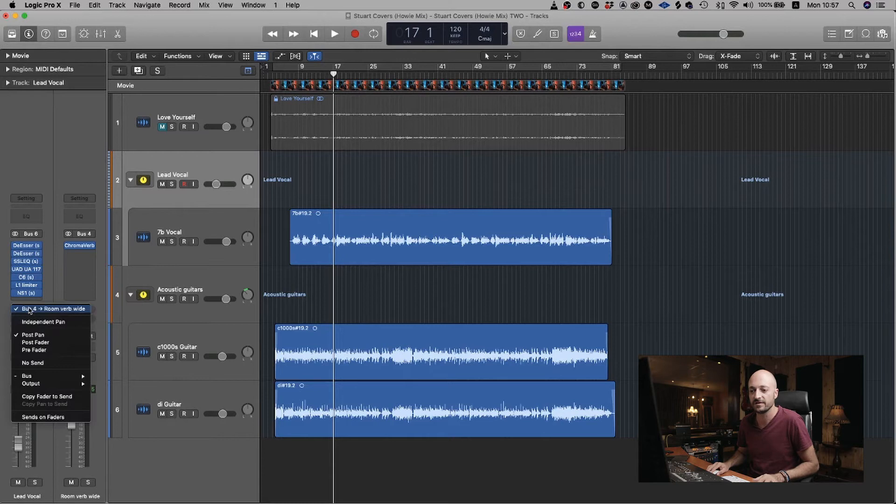
left_click(83, 245)
left_click(79, 246)
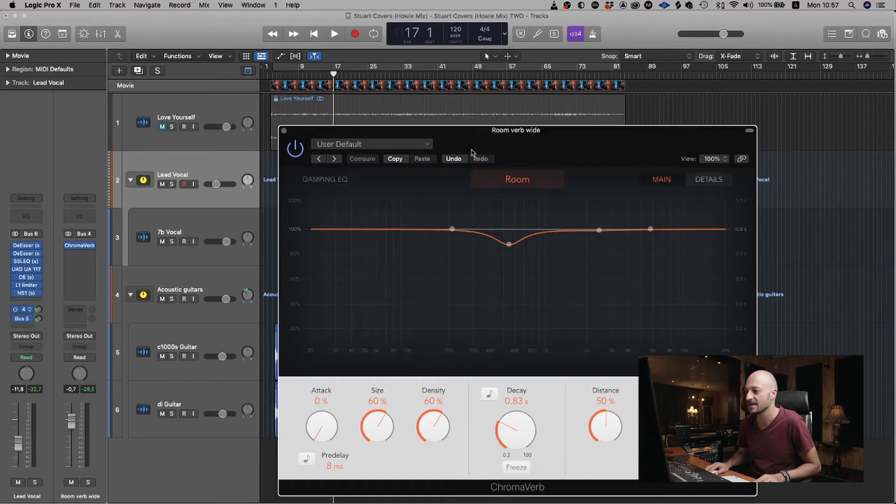
left_click(218, 140)
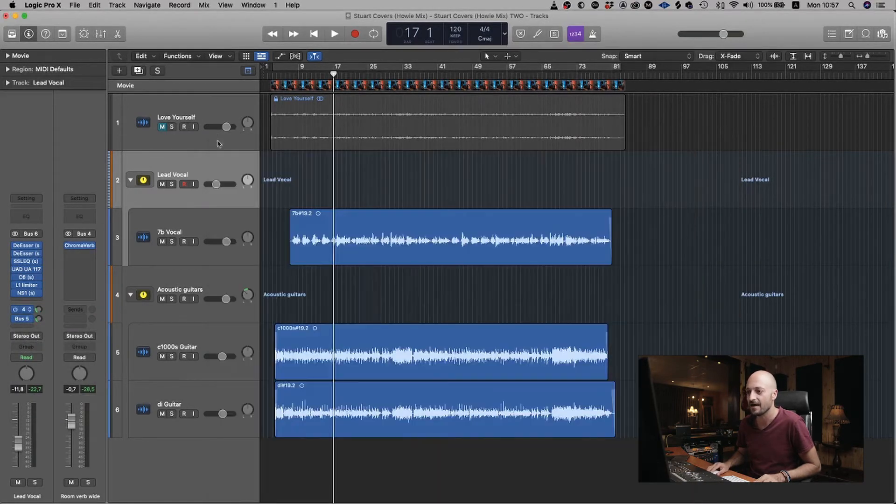
Play the mix with the Love Yourself movie open, checking the Acoustic guitars and Lead Vocal channel strips, and close the movie.
double_click(407, 88)
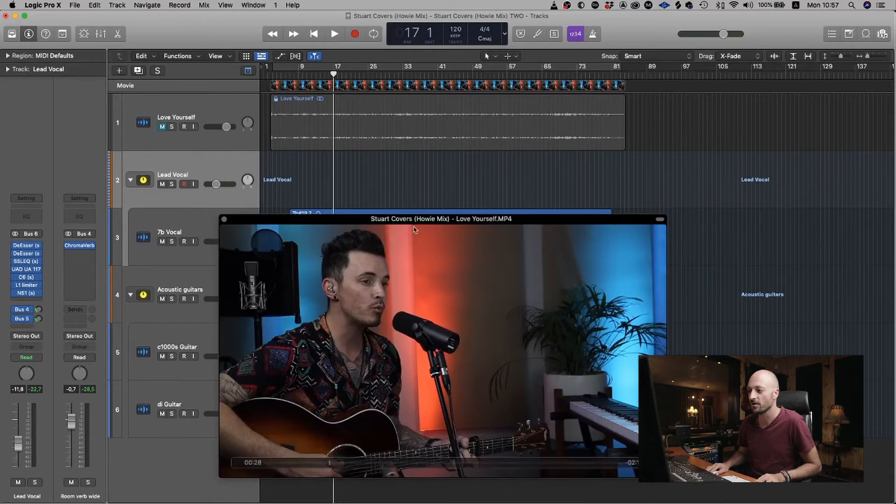
left_click_drag(417, 219, 533, 147)
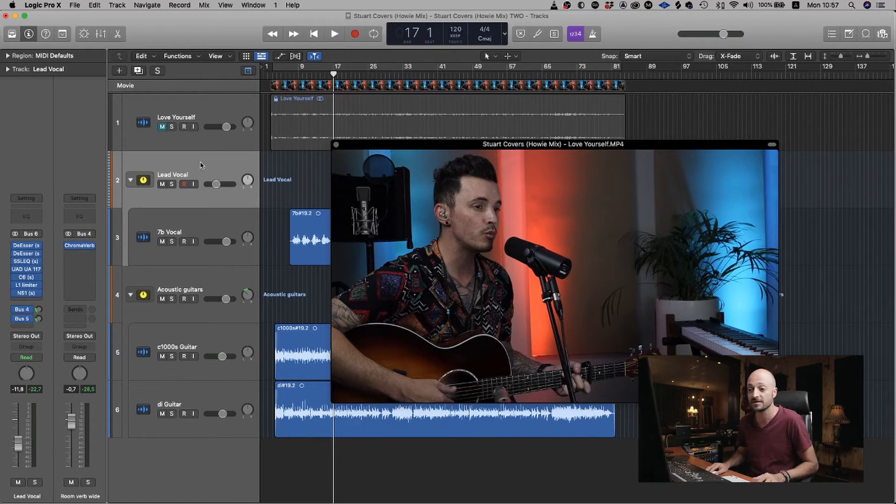
left_click(195, 277)
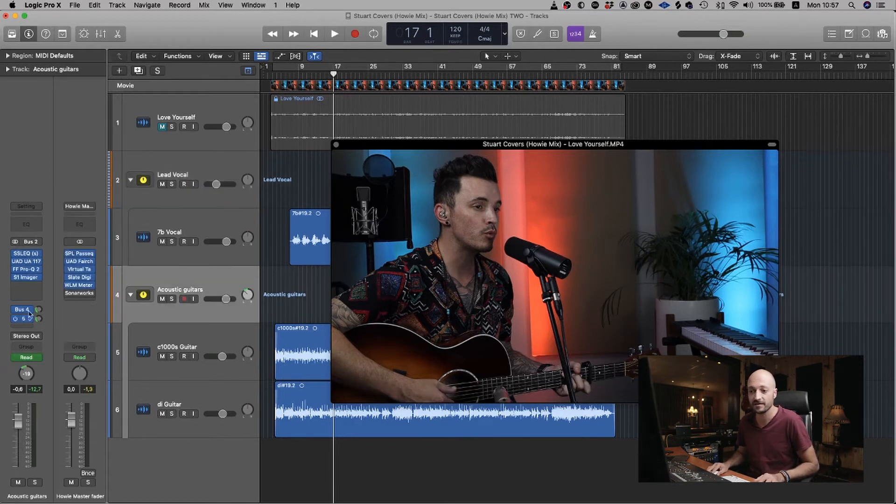
left_click(215, 170)
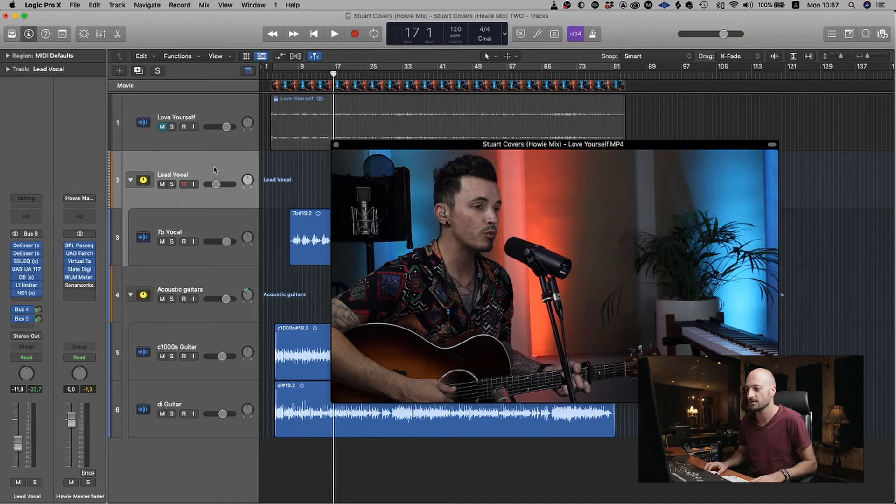
key("space")
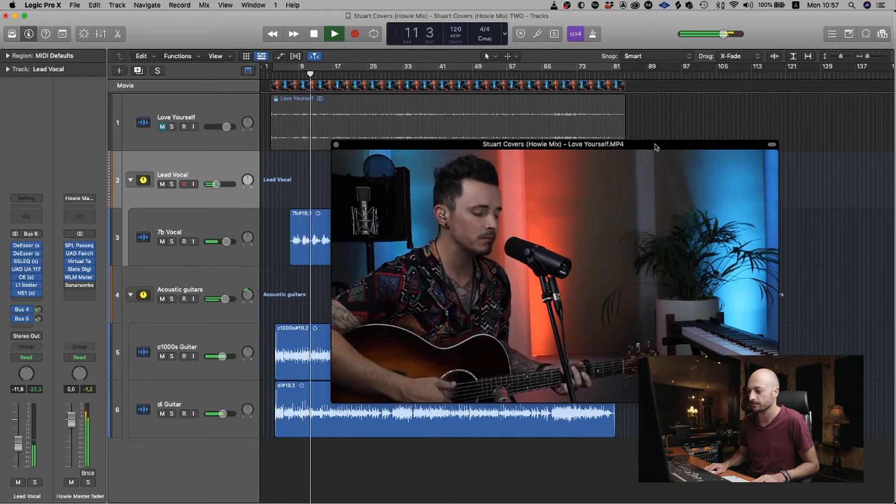
key("space")
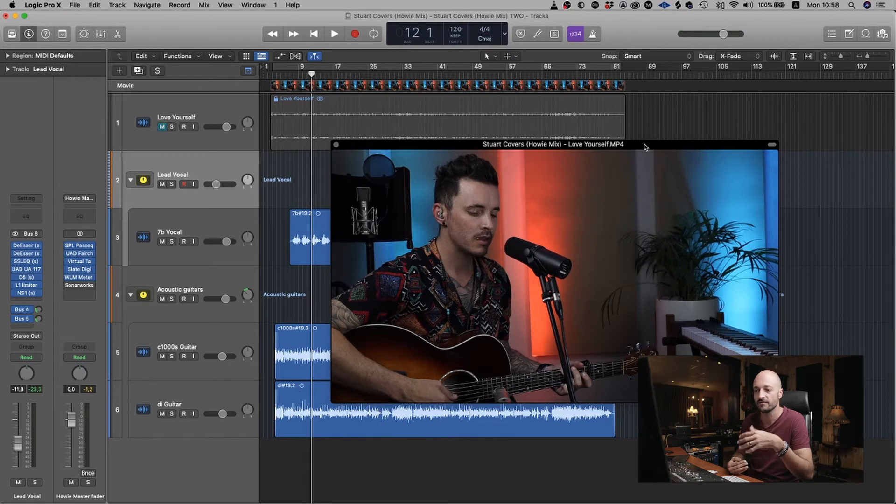
left_click(335, 146)
Examine the UAD Capitol Chambers reverb on the lead vocal's Bus 5 send and check the same send on Acoustic guitars.
left_click(22, 319)
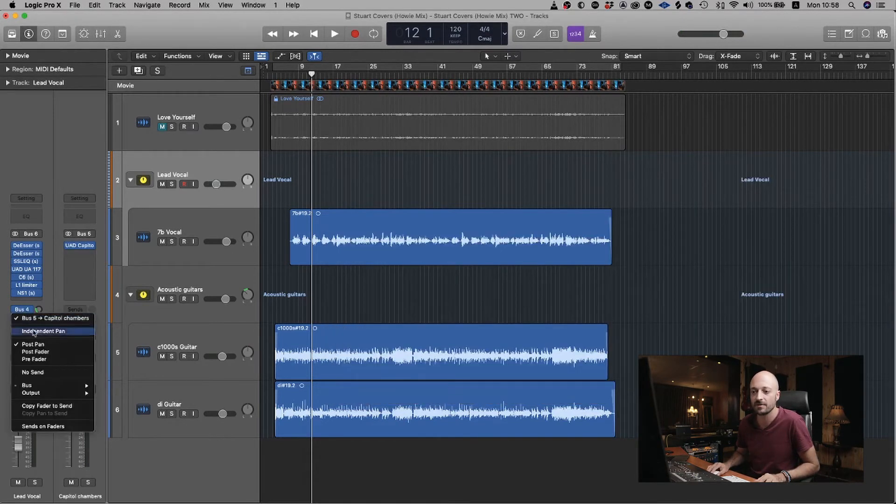
left_click(81, 246)
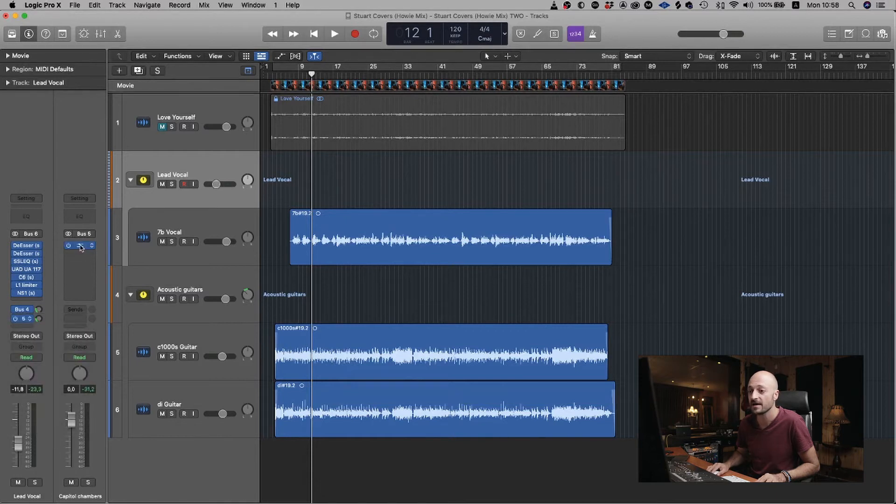
left_click(81, 246)
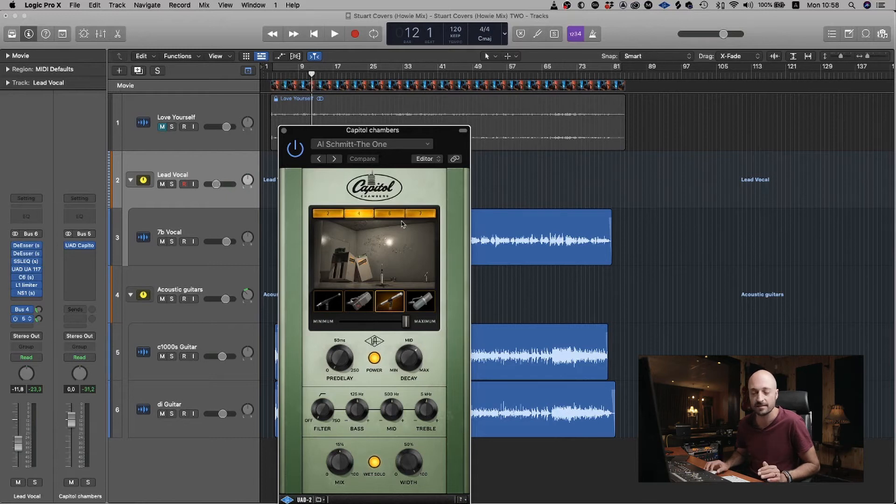
left_click(284, 131)
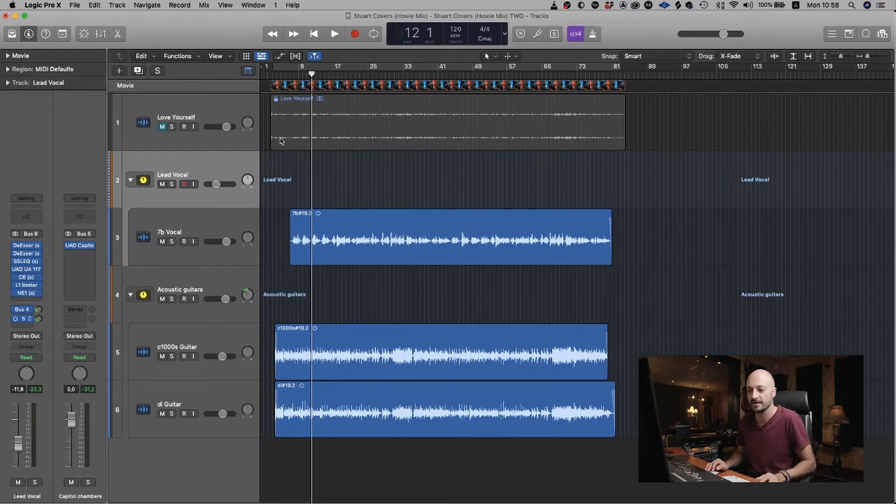
left_click(203, 297)
mouse_move(24, 322)
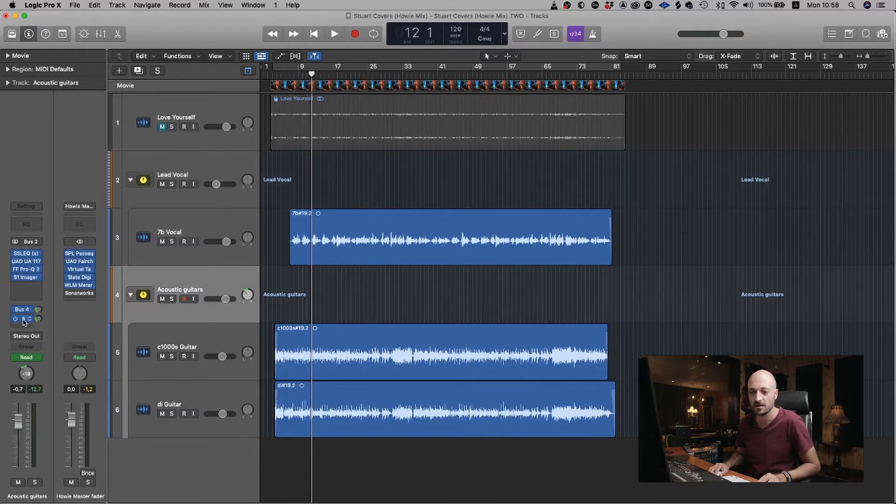
Open both DeEsser plug-ins on the Lead Vocal track side by side, compare their settings, and close them.
left_click(209, 169)
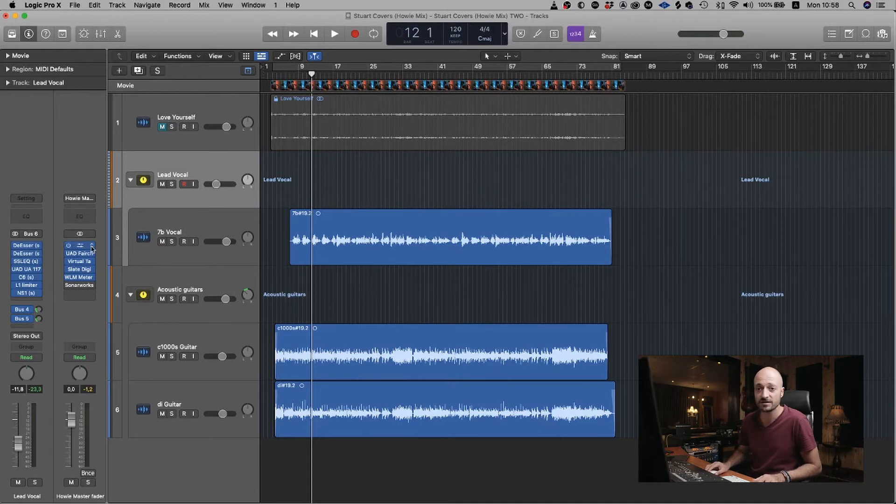
left_click(26, 254)
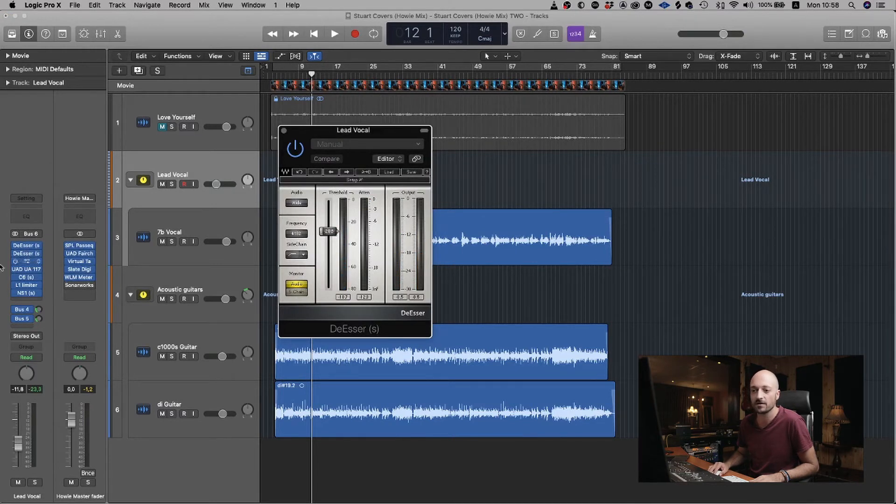
left_click(34, 255)
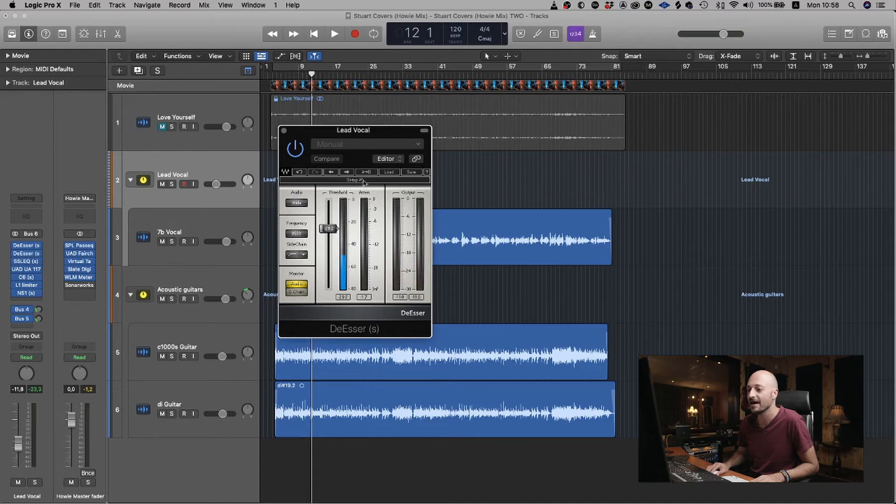
left_click_drag(349, 131, 428, 110)
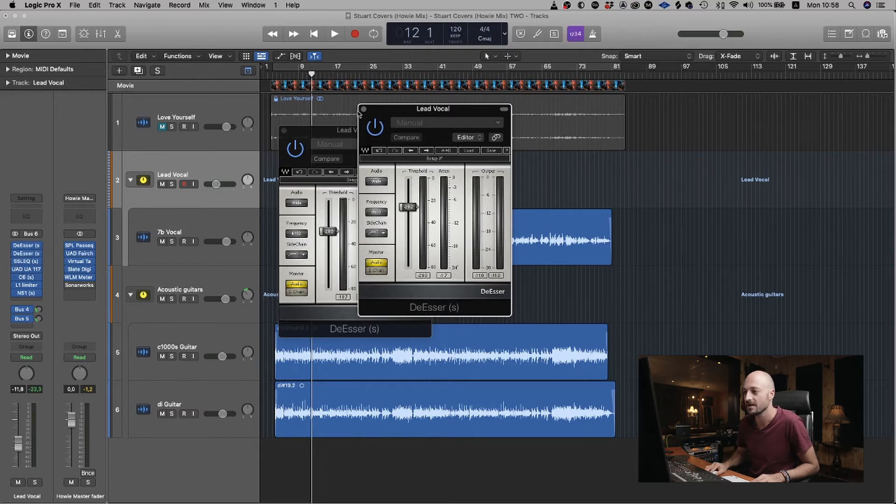
left_click(364, 110)
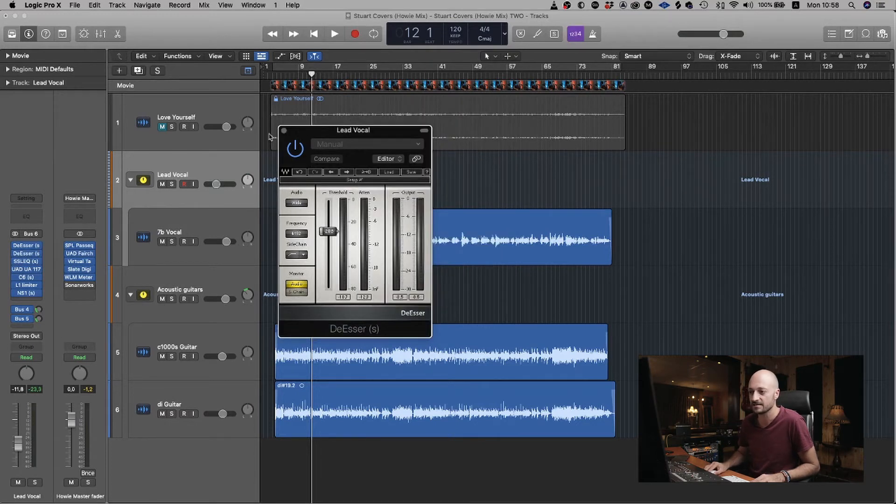
left_click(283, 131)
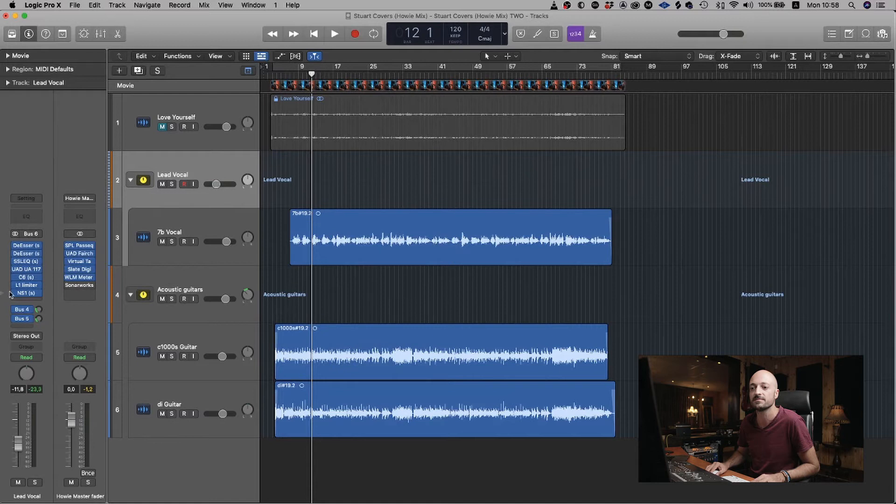
Examine the high-frequency, high-mid and high-pass settings of the SSLEQ on the Lead Vocal track and close the plug-in.
left_click(27, 263)
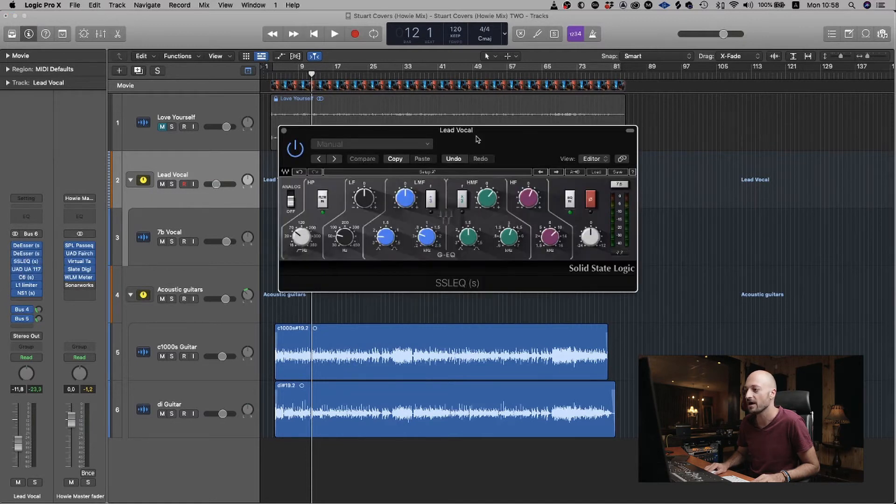
left_click_drag(477, 140, 461, 132)
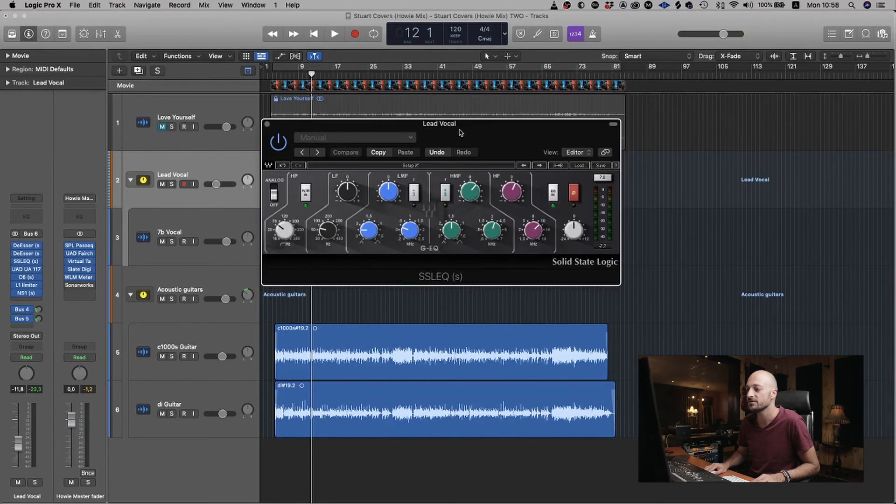
left_click(533, 231)
left_click(511, 191)
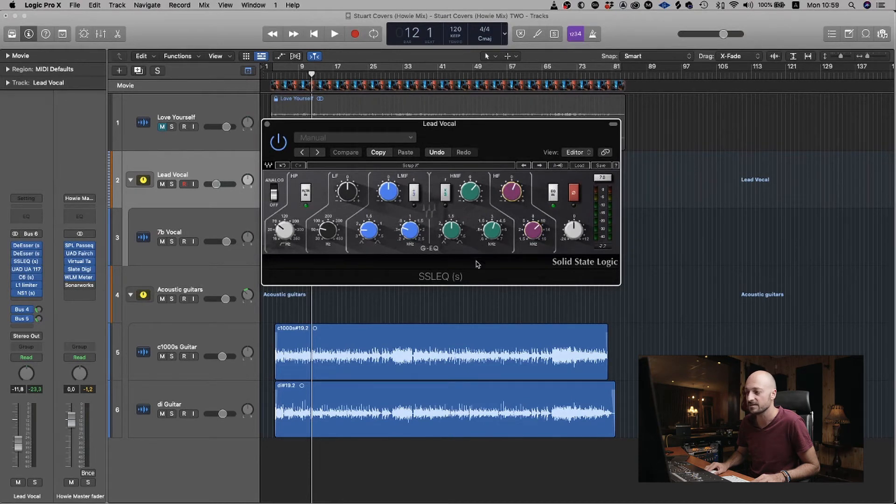
left_click(492, 230)
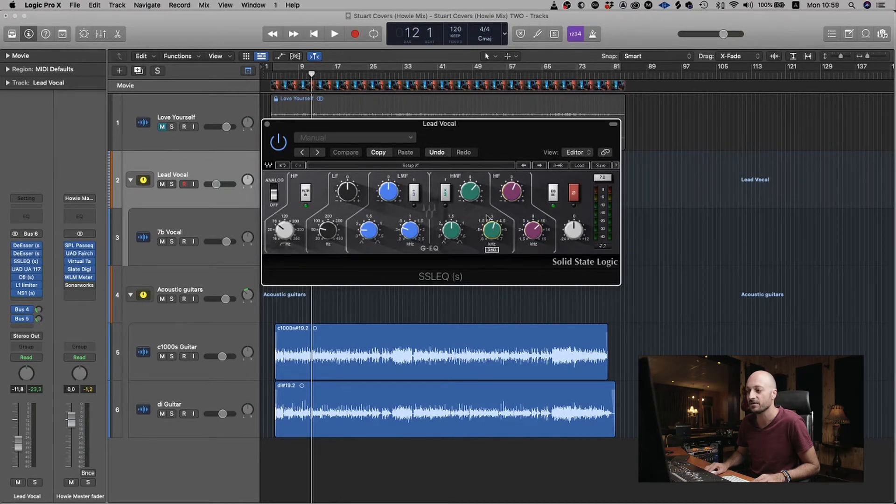
mouse_move(470, 192)
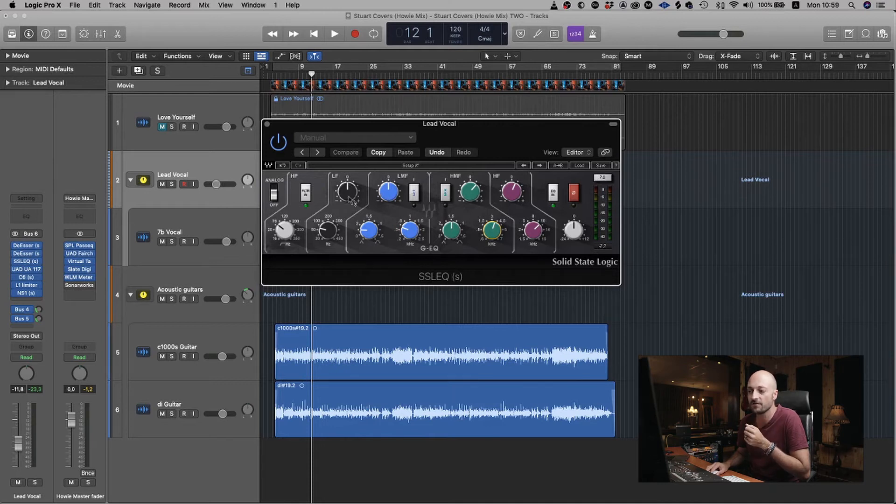
left_click(284, 231)
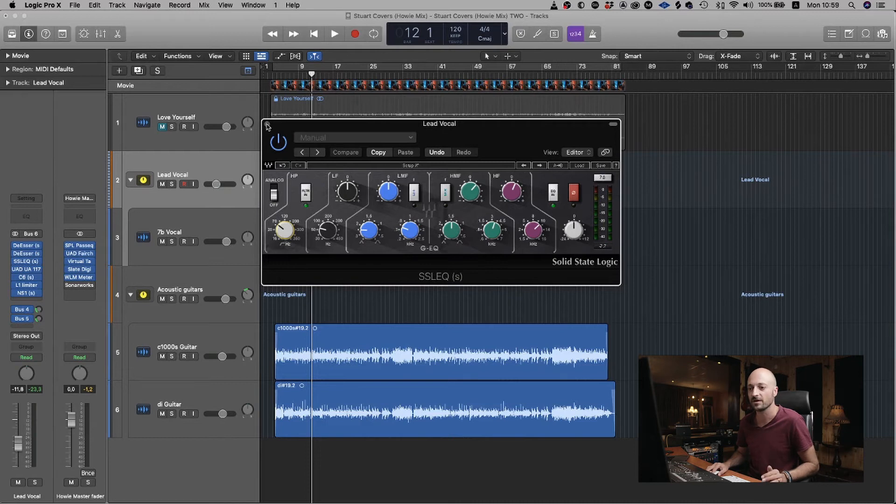
left_click(267, 125)
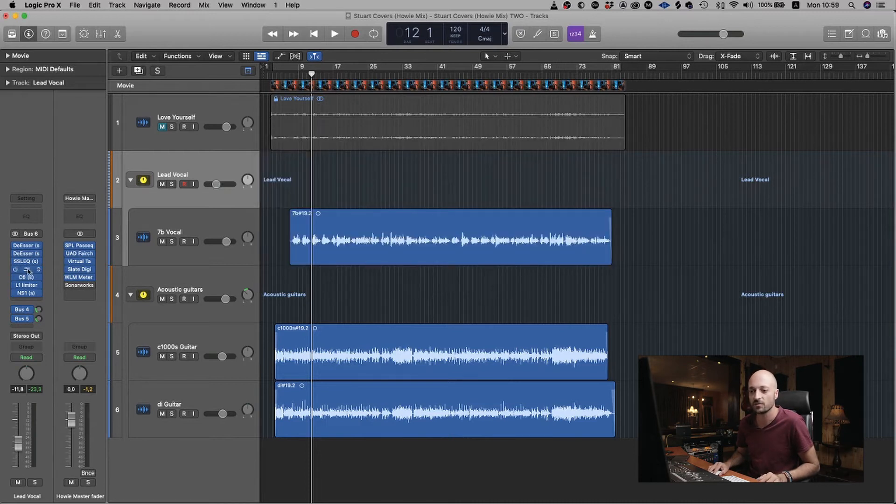
Play the mix from bar 7 while examining the UAD UA 1176SE Legacy compressor on Lead Vocal, and close the plug-in.
left_click(27, 269)
left_click_drag(479, 220, 452, 192)
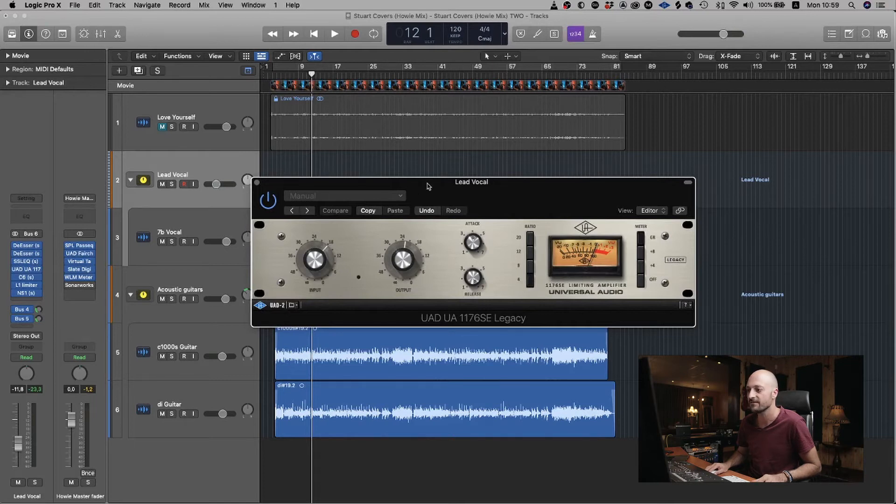
left_click_drag(428, 186, 400, 276)
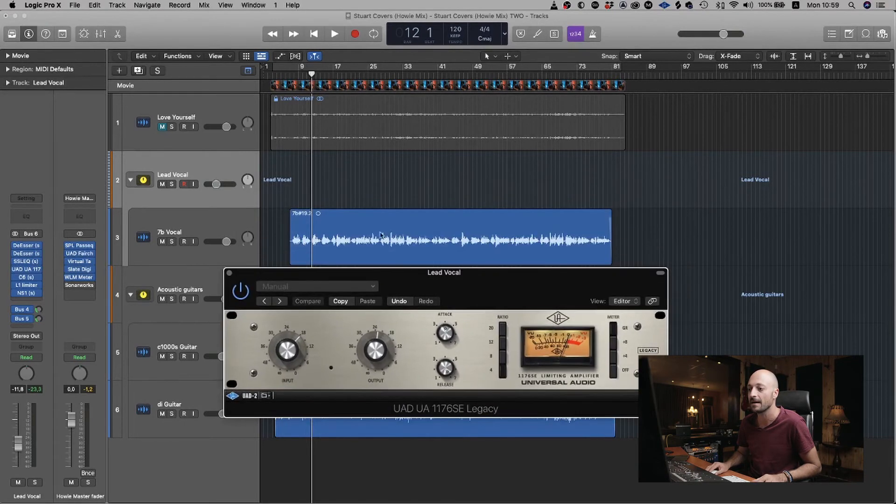
left_click(288, 76)
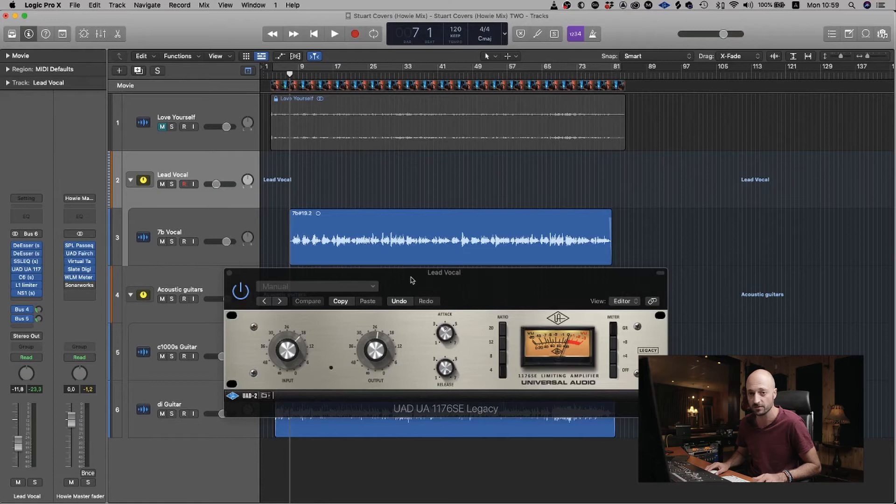
key("space")
left_click_drag(412, 280, 448, 274)
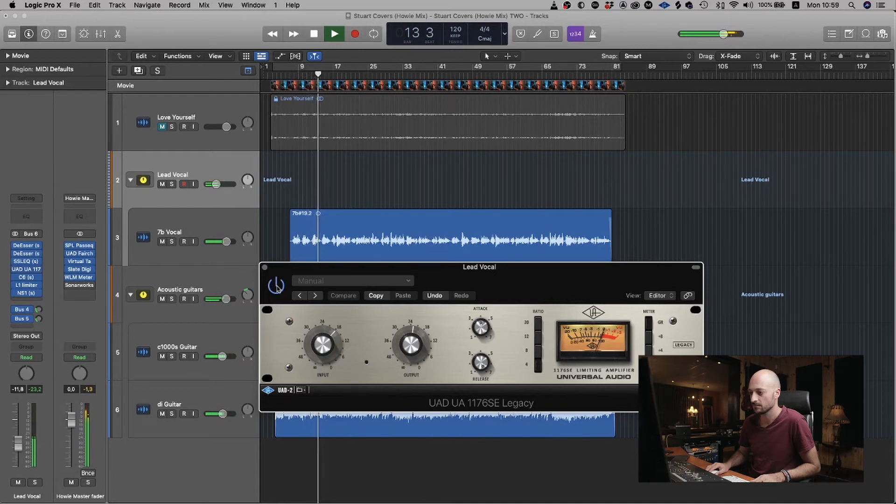
key("space")
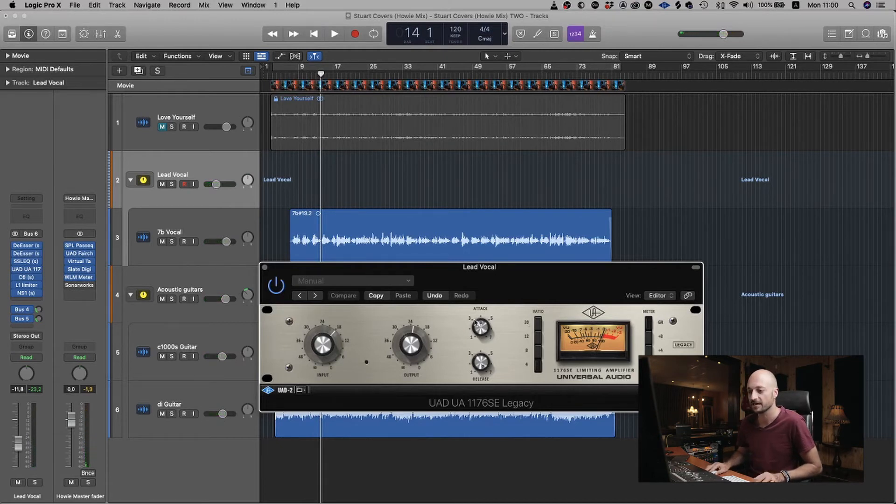
left_click(265, 269)
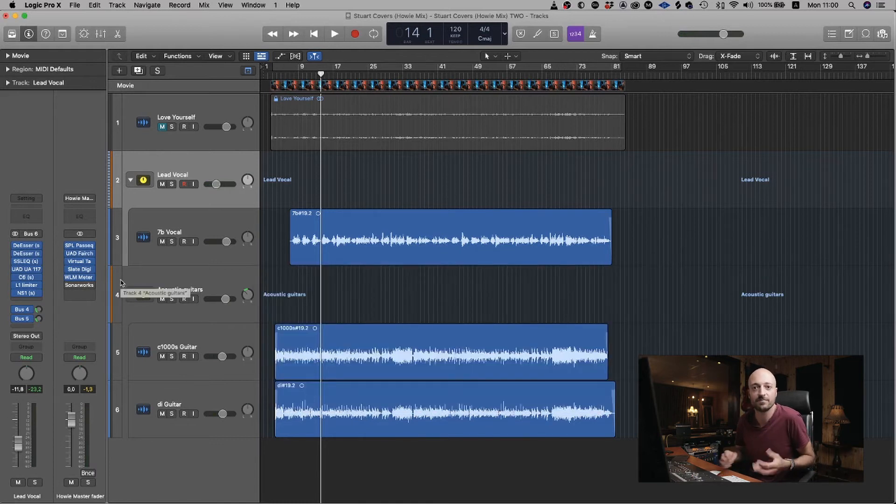
Examine the band settings of the C6 multiband compressor on the Lead Vocal track and close the plug-in.
left_click(26, 277)
left_click_drag(446, 179, 441, 149)
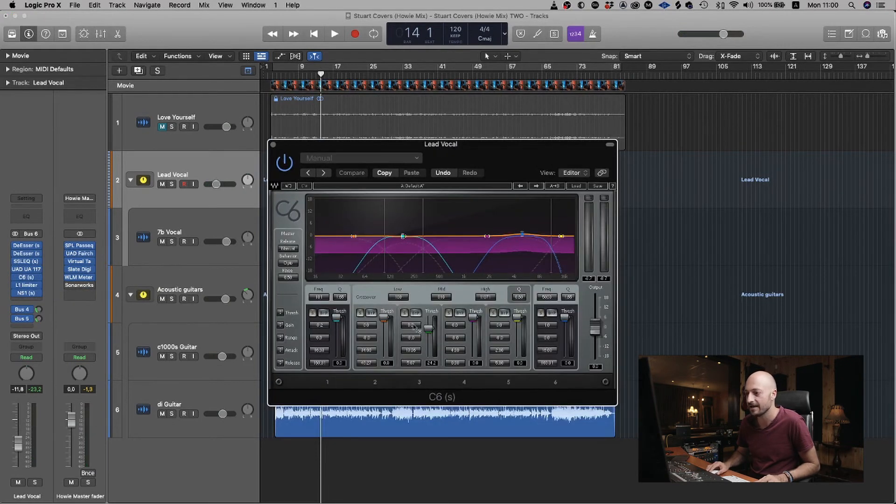
left_click_drag(440, 397, 426, 383)
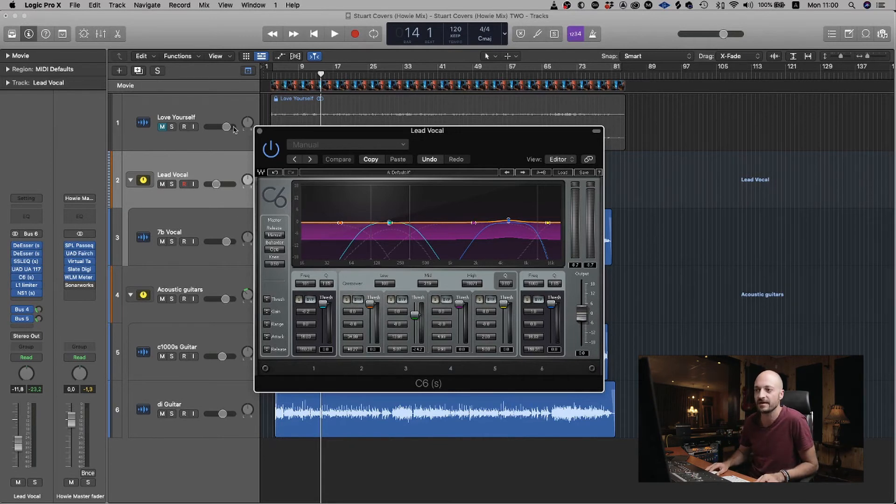
left_click(260, 133)
Play the mix from bar 7, compare the Lead Vocal with the C6 bypassed and active, and close the plug-in.
mouse_move(28, 279)
key("space")
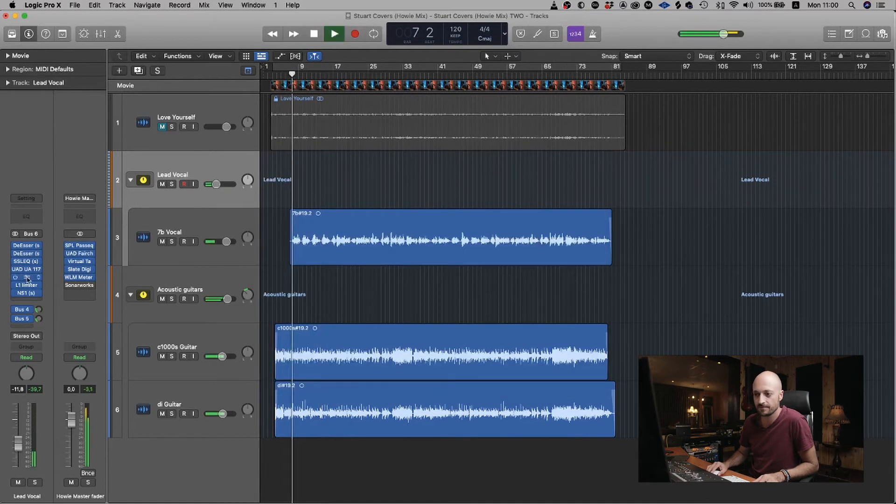
left_click(27, 277)
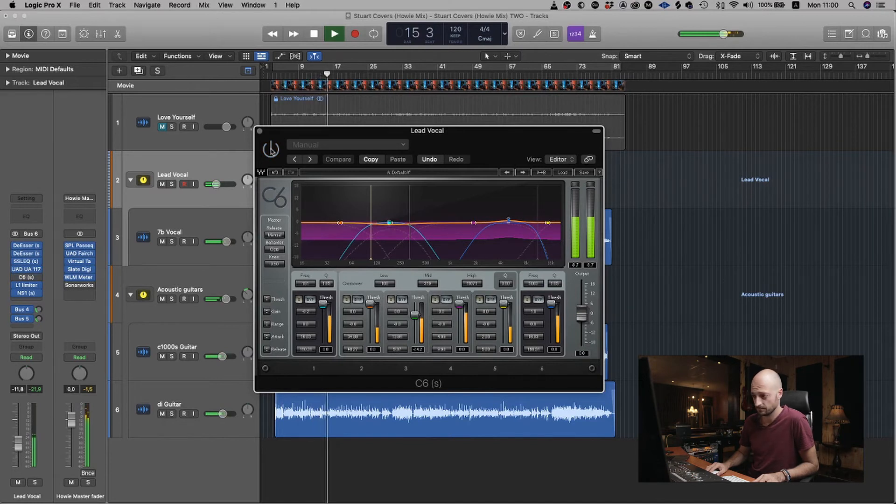
key("space")
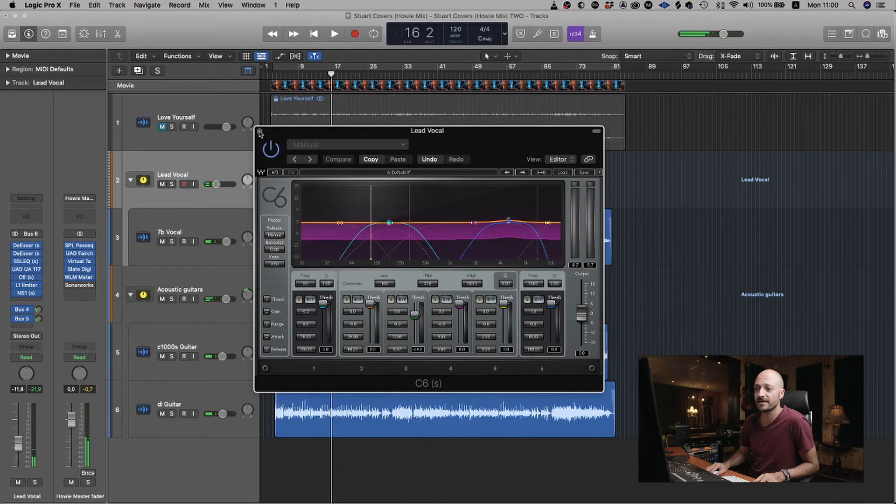
left_click(260, 131)
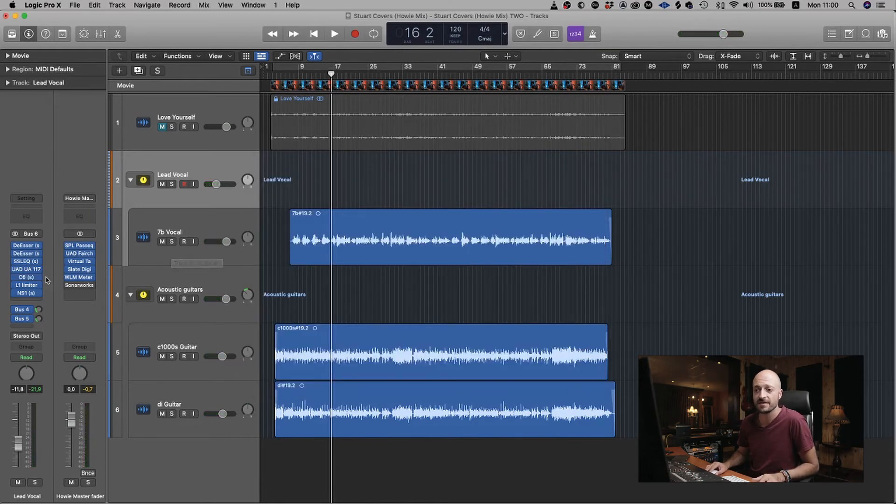
Open the L1 limiter on the Lead Vocal track and examine its threshold, output ceiling and release settings.
left_click(27, 285)
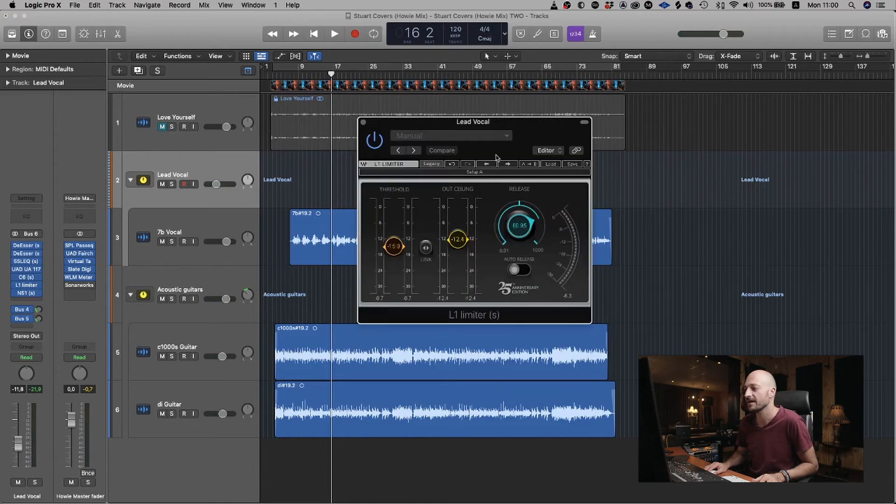
left_click_drag(479, 126, 478, 115)
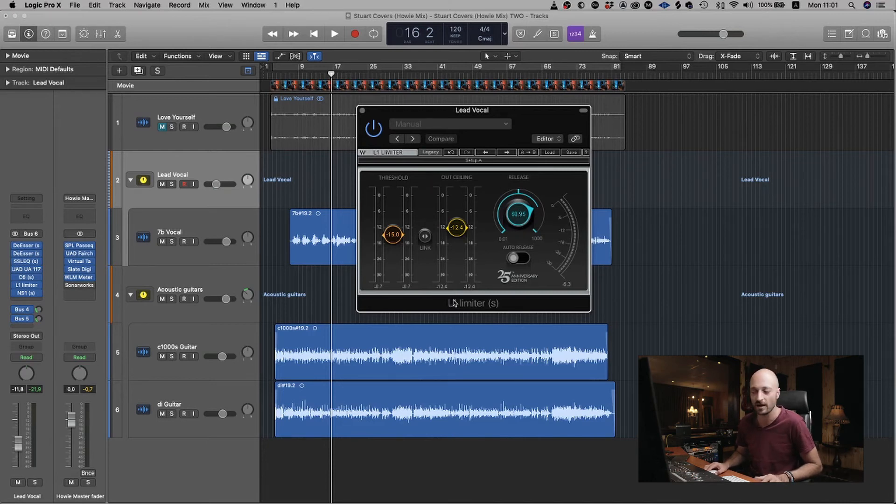
left_click_drag(454, 304, 518, 303)
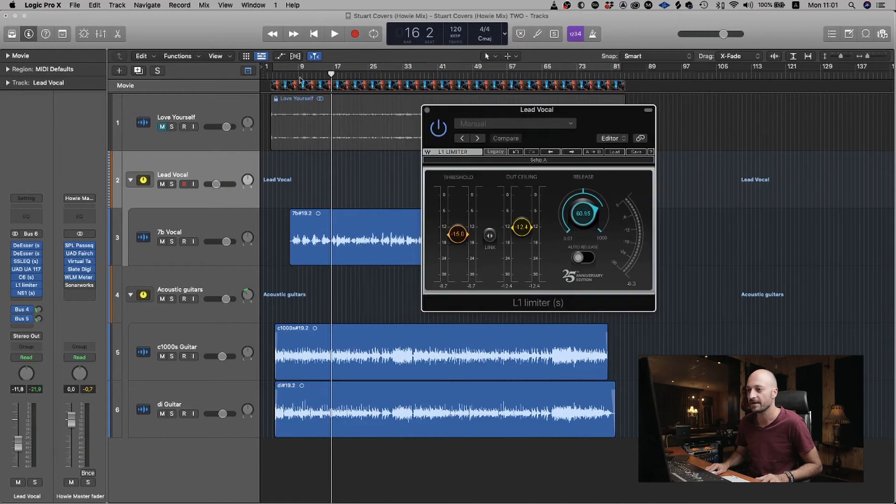
Play the mix from bar 7 while toggling the Lead Vocal's L1 limiter bypass, and close the plug-in.
left_click(300, 80)
left_click_drag(483, 111, 452, 118)
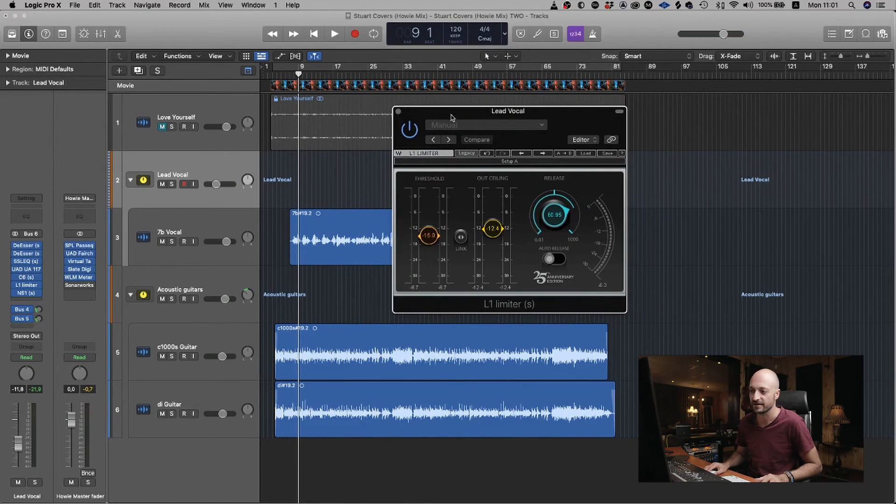
left_click(288, 77)
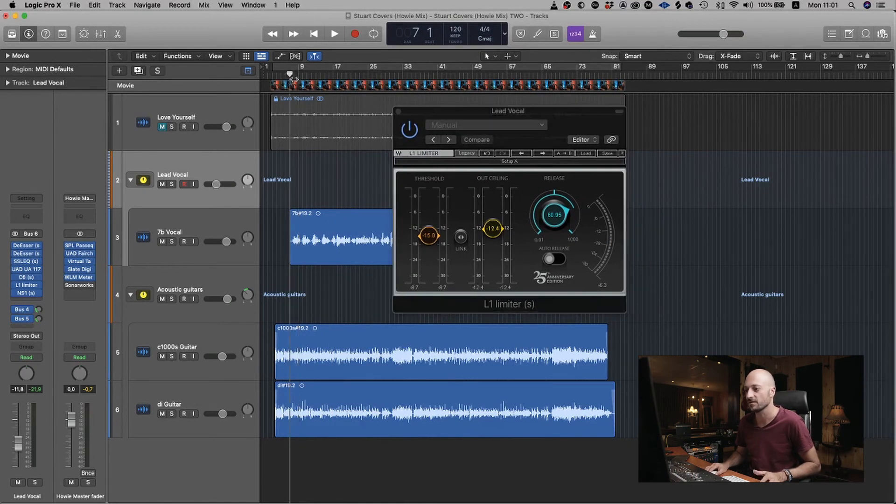
key("space")
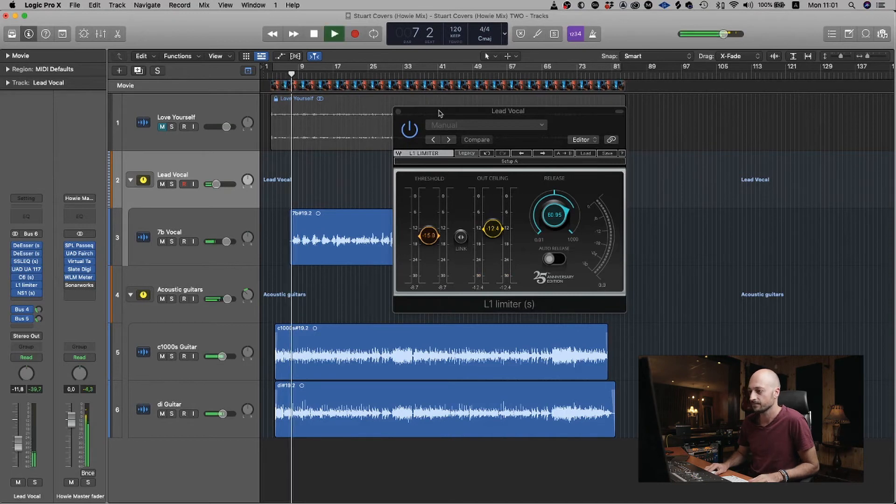
left_click(410, 130)
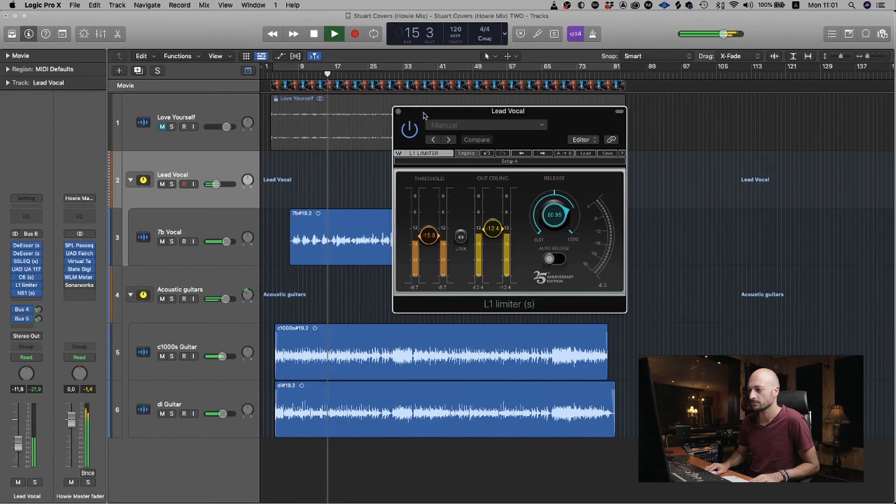
key("space")
left_click(398, 112)
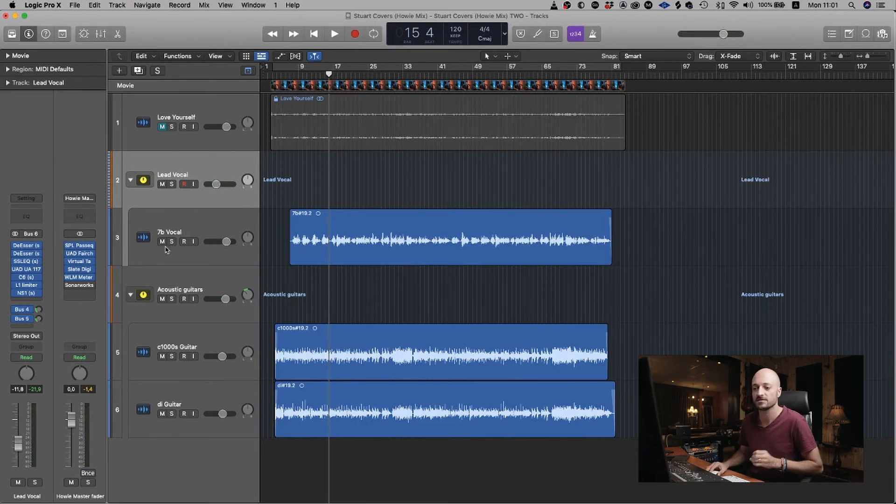
Examine the suppression level of the NS1 noise suppressor on the Lead Vocal track and close the plug-in.
mouse_move(79, 255)
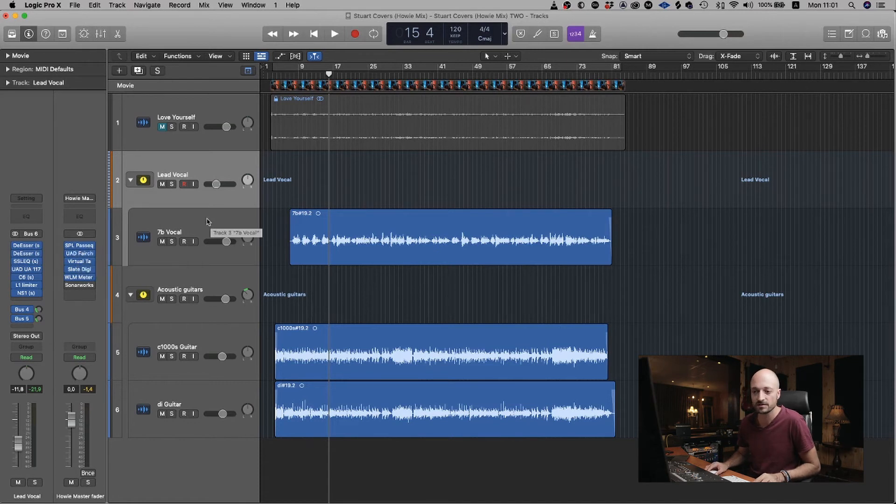
left_click(26, 292)
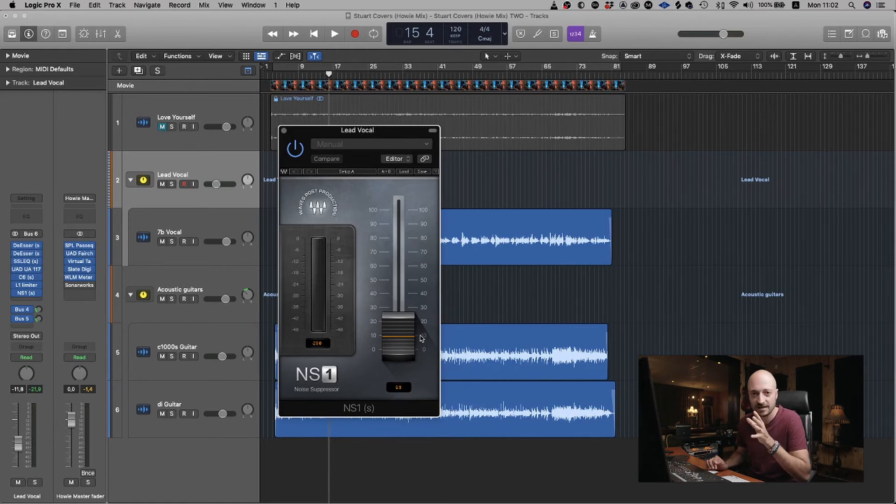
left_click(284, 131)
Check the channel strips of Acoustic guitars, c1000s Guitar and di Guitar, including the Gain plug-in on c1000s Guitar.
left_click(183, 282)
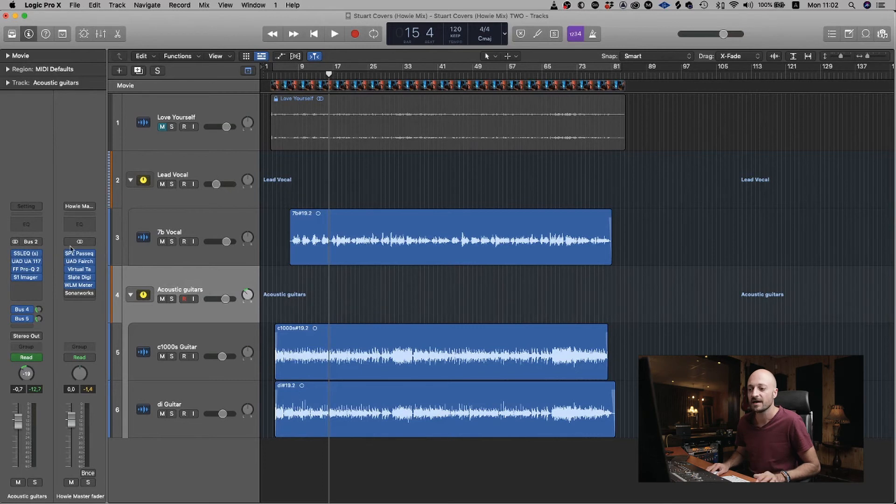
left_click(194, 344)
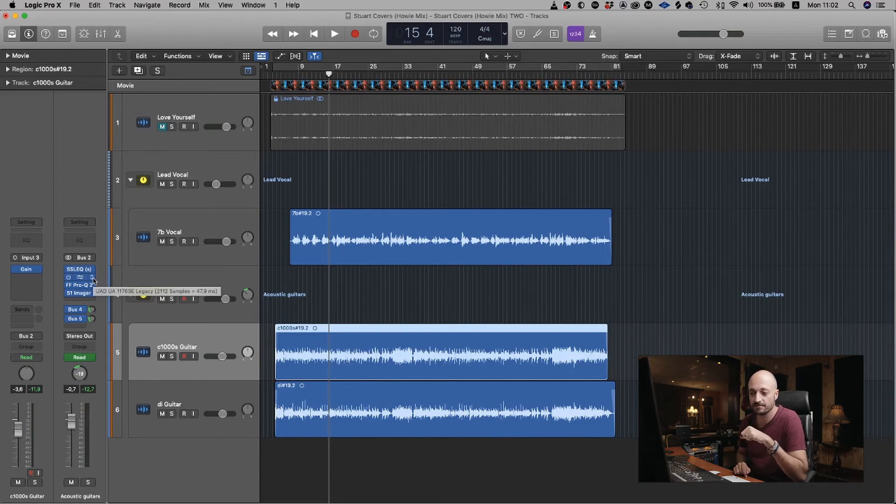
left_click(26, 268)
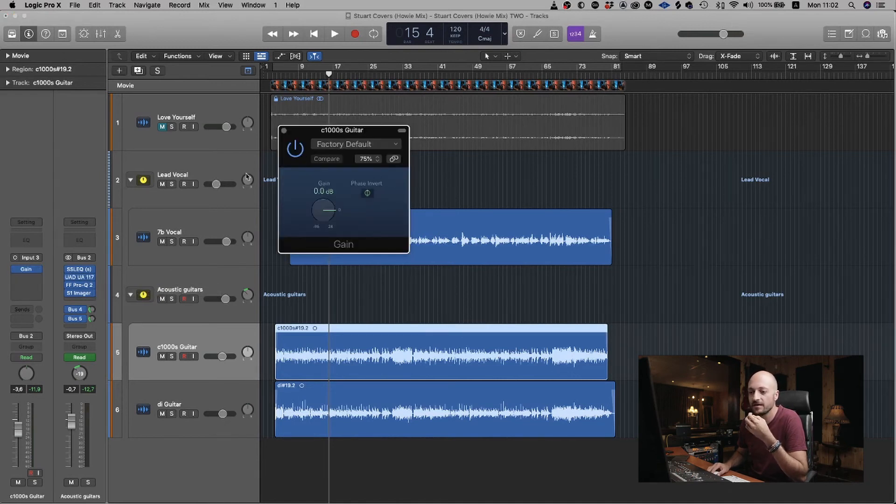
left_click(284, 132)
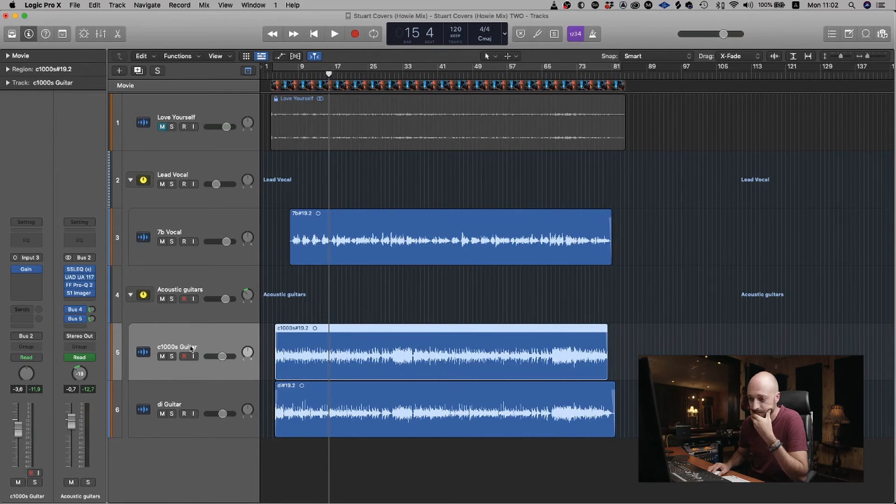
left_click(197, 394)
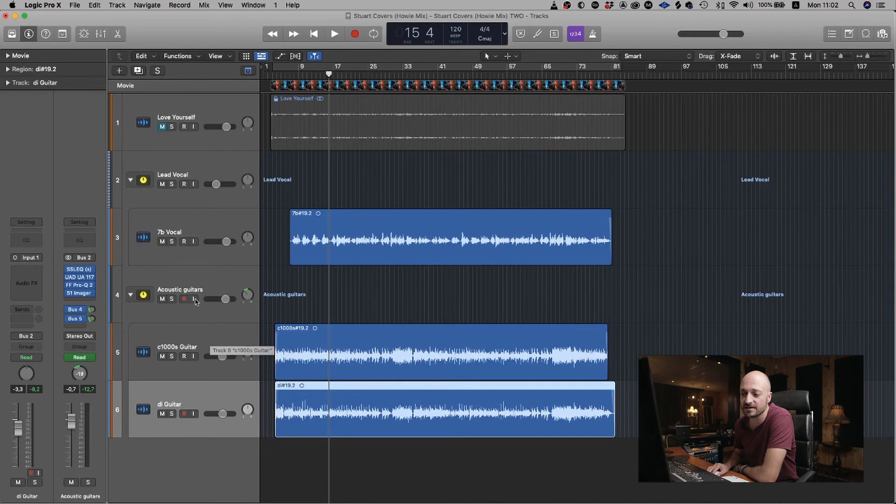
Examine the high, high-mid, low-mid and high-pass settings of the SSLEQ on Acoustic guitars, and close the plug-in.
left_click(196, 281)
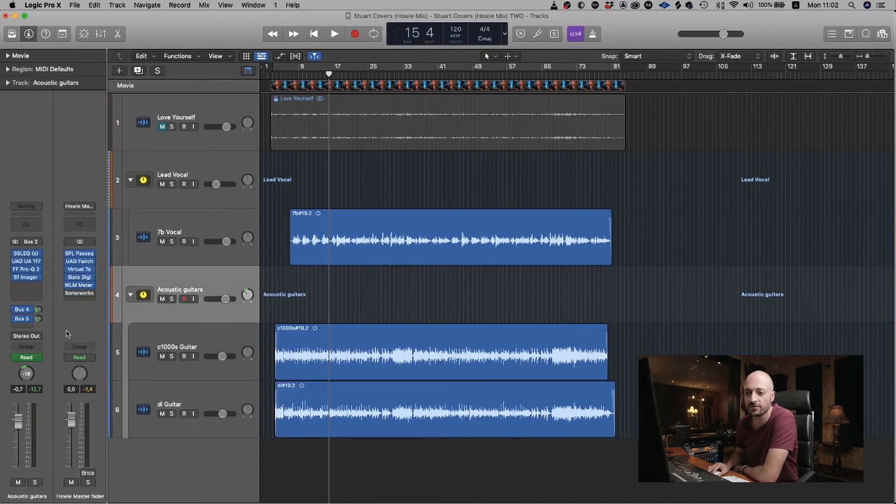
left_click(28, 254)
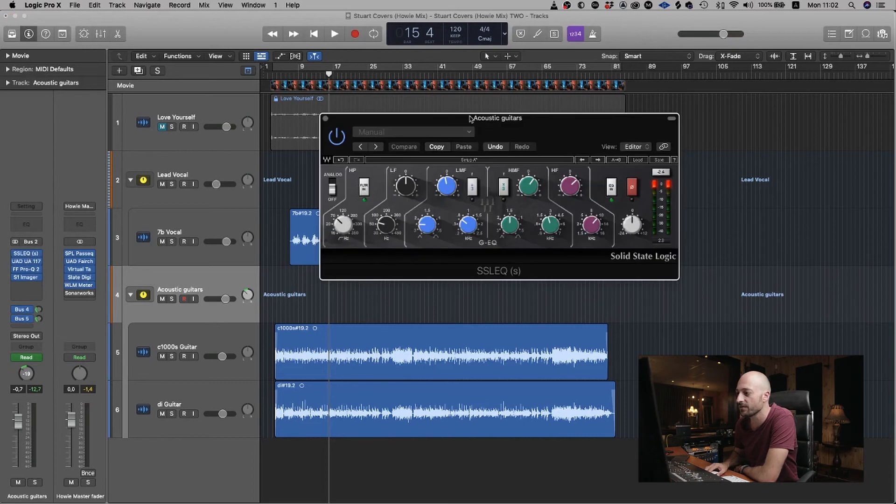
left_click_drag(472, 119, 401, 121)
left_click_drag(502, 133, 501, 134)
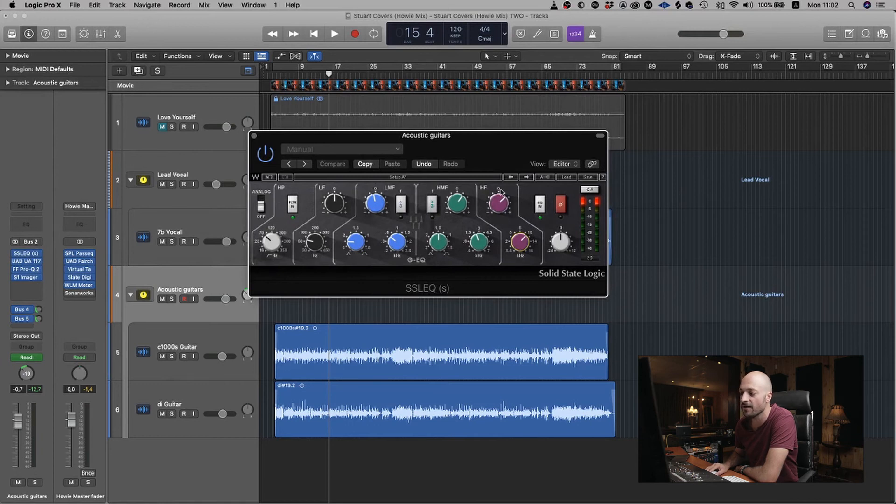
left_click(481, 241)
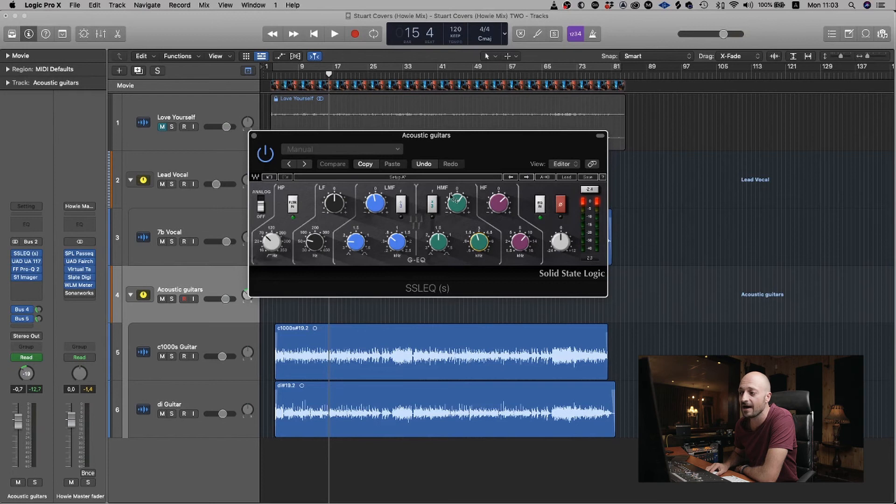
mouse_move(458, 204)
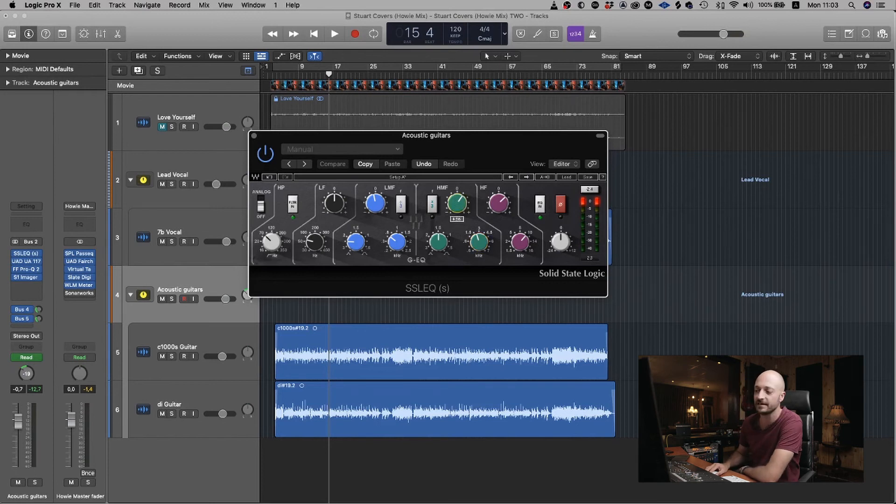
mouse_move(376, 206)
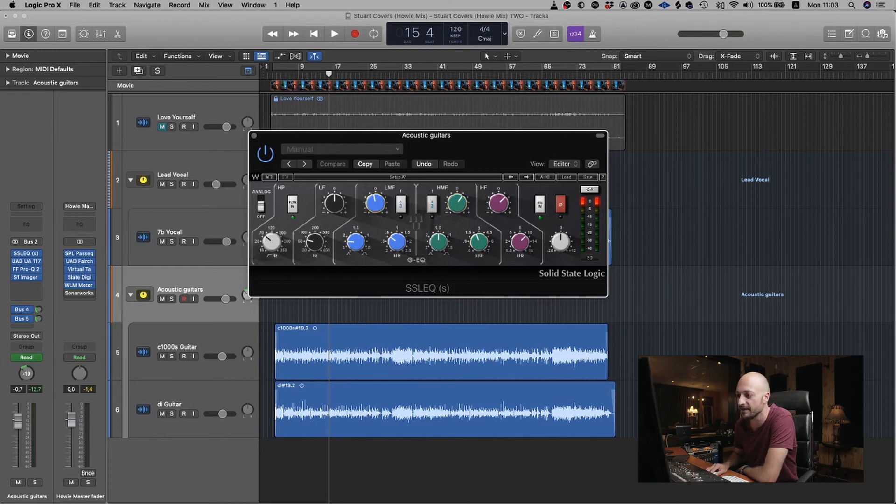
mouse_move(397, 243)
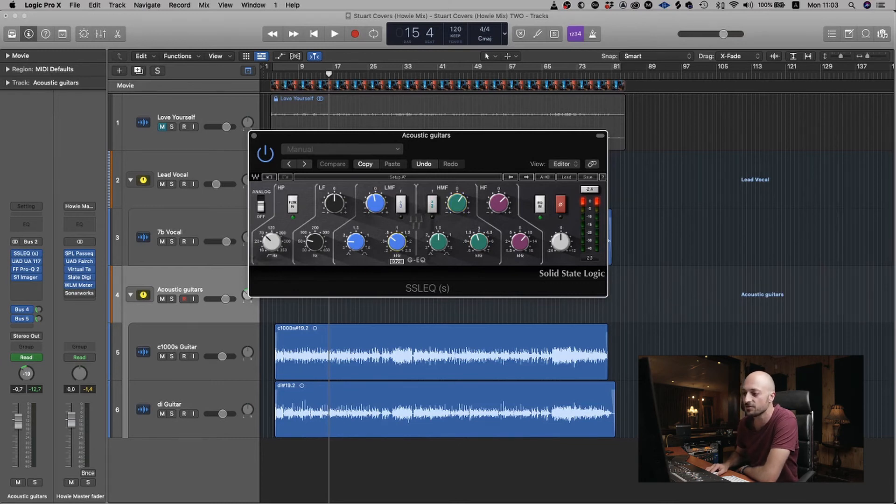
mouse_move(356, 241)
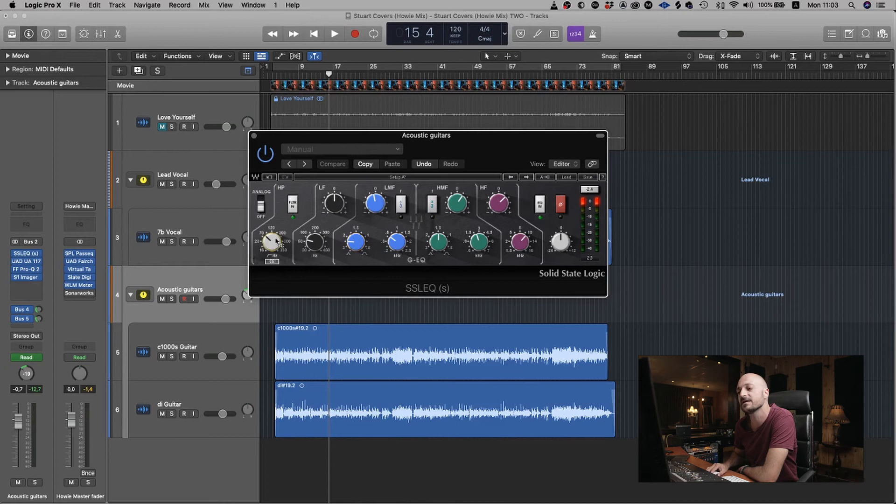
mouse_move(272, 241)
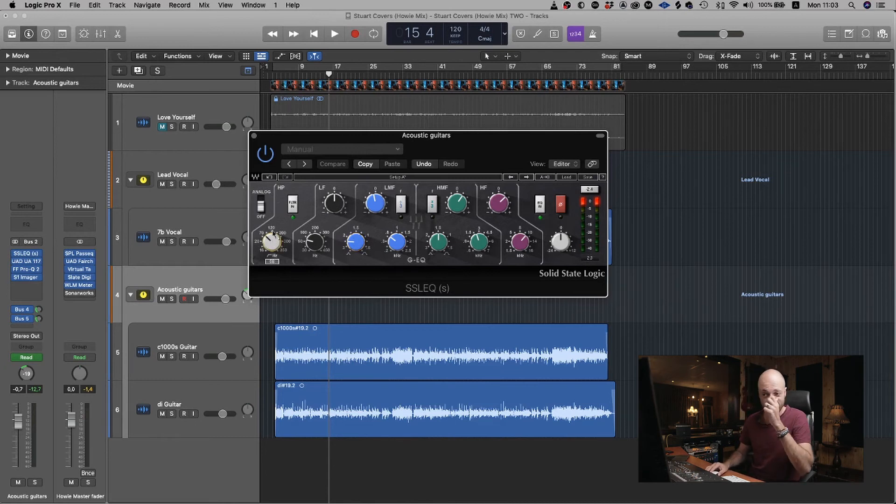
left_click(253, 136)
Open the UAD UA 1176SE Legacy compressor on Acoustic guitars, examine its settings and audition it during playback.
left_click(27, 261)
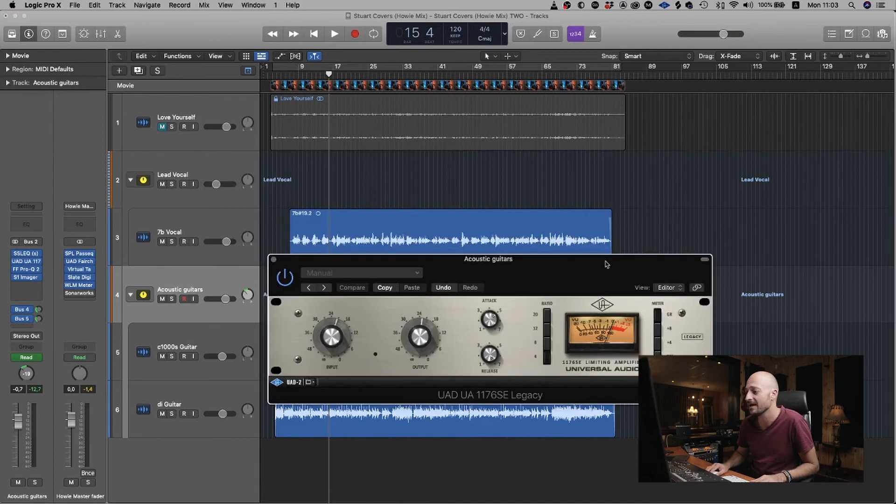
left_click_drag(484, 272, 403, 302)
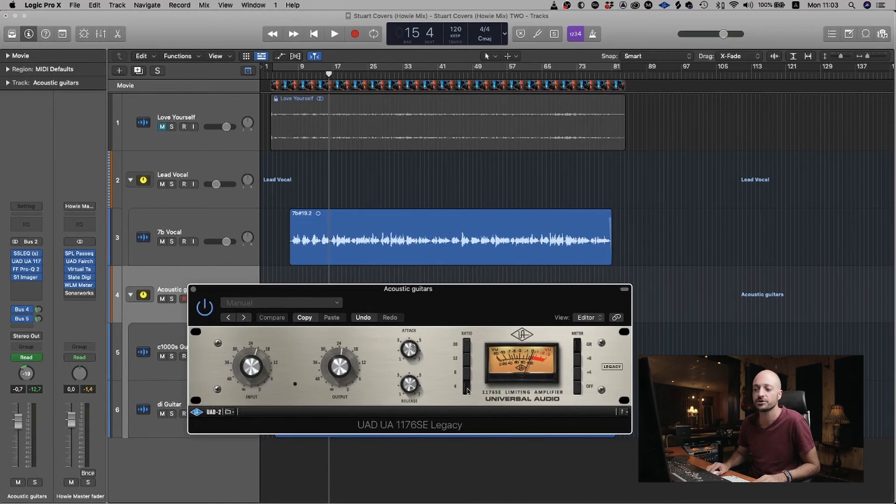
left_click_drag(306, 293, 429, 204)
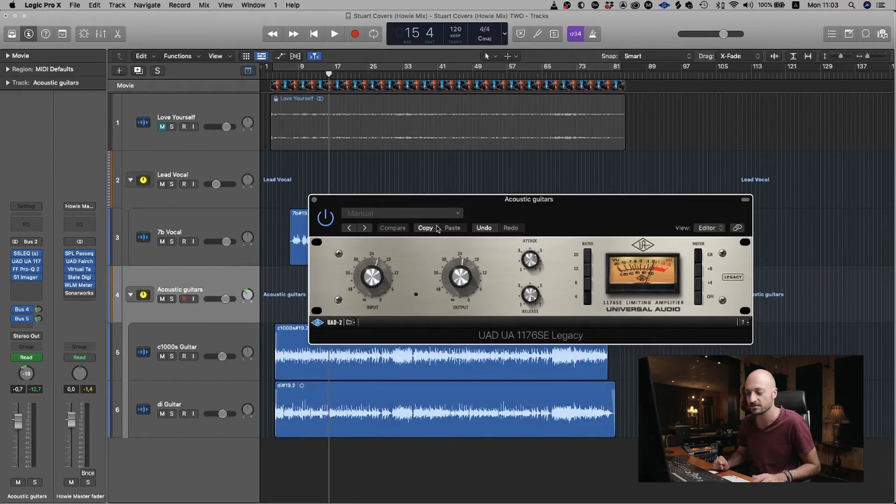
key("space")
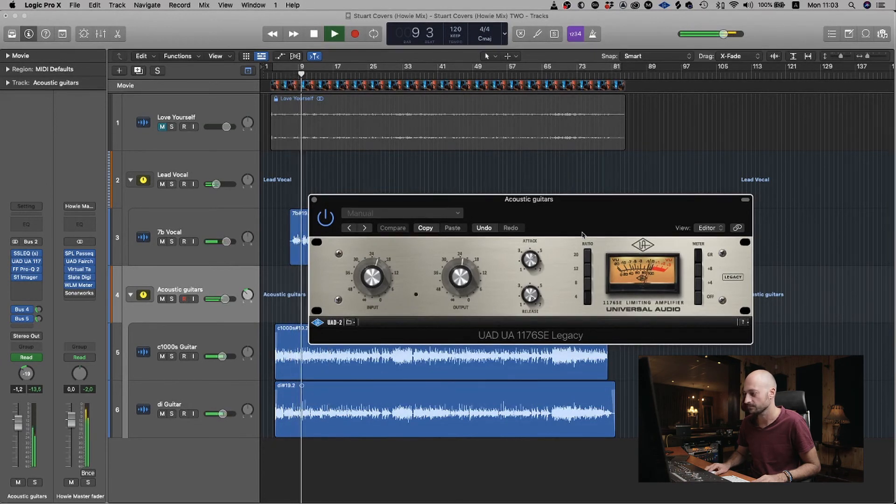
key("space")
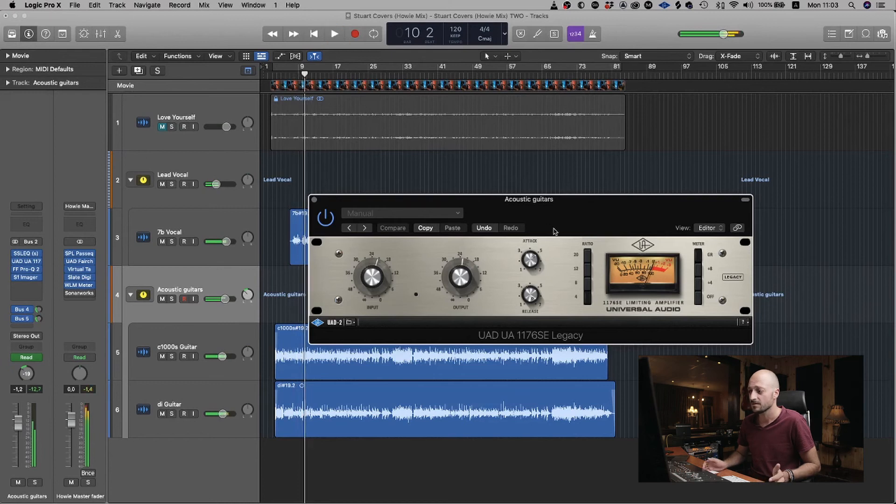
Close the compressor, open the FF Pro-Q 2 on Acoustic guitars and examine its low-cut, mid and high EQ bands.
left_click(314, 200)
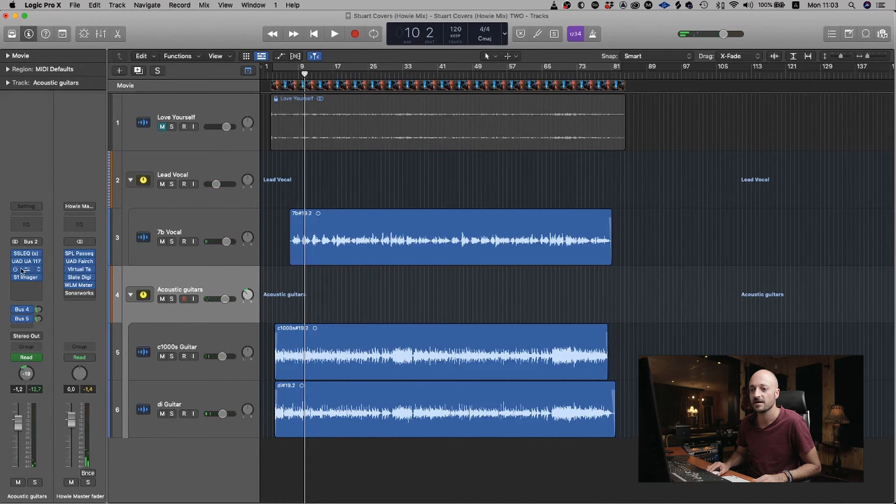
left_click(27, 270)
mouse_move(513, 253)
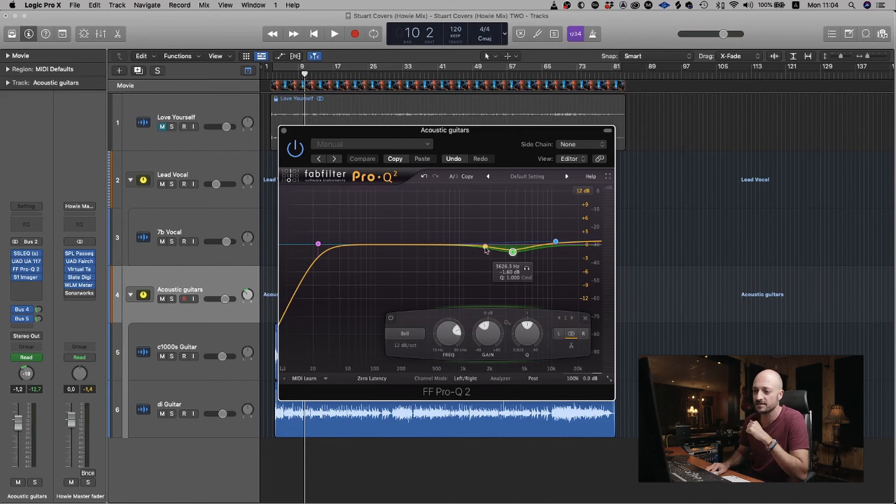
left_click(246, 296)
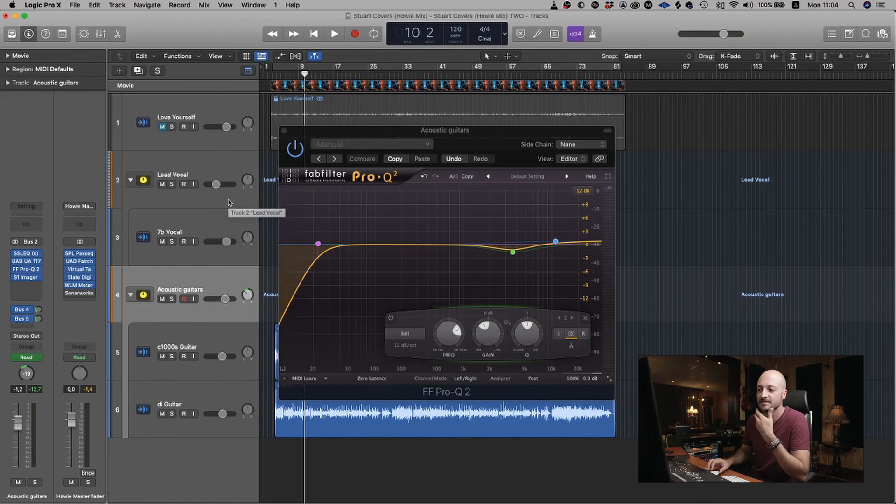
Examine the width setting of the S1 Imager on Acoustic guitars, and close both open plug-ins.
left_click(27, 278)
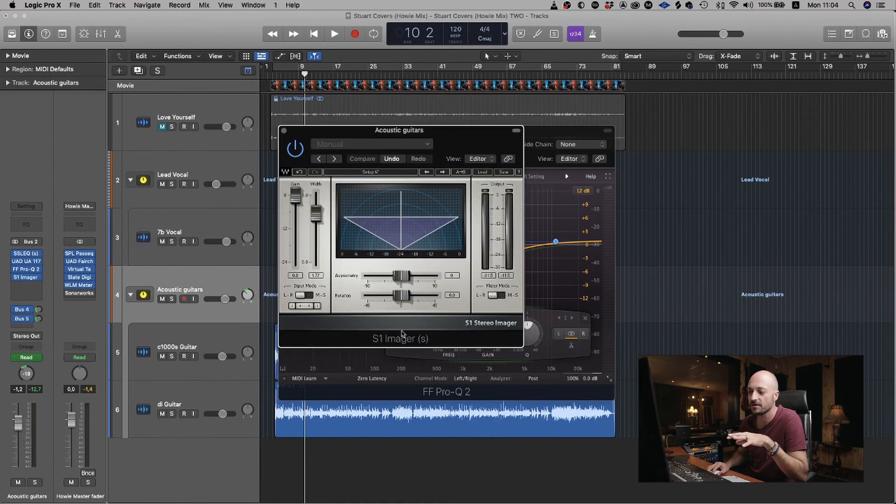
left_click(316, 213)
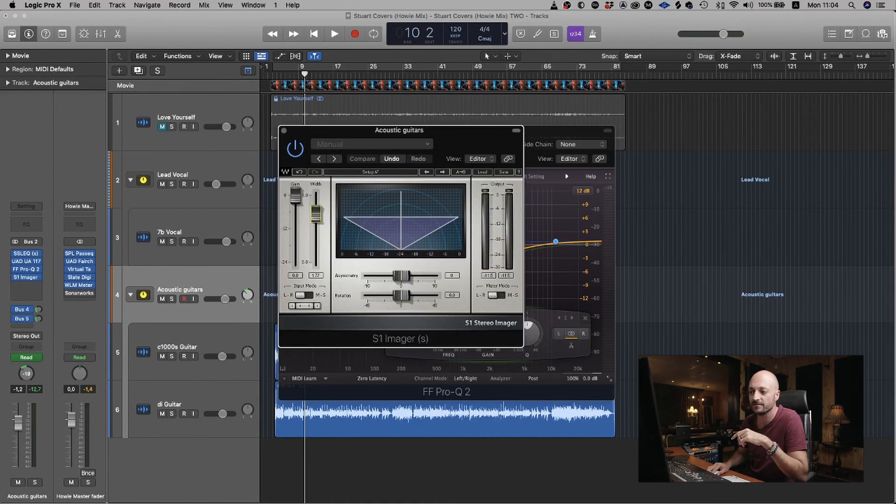
left_click(283, 130)
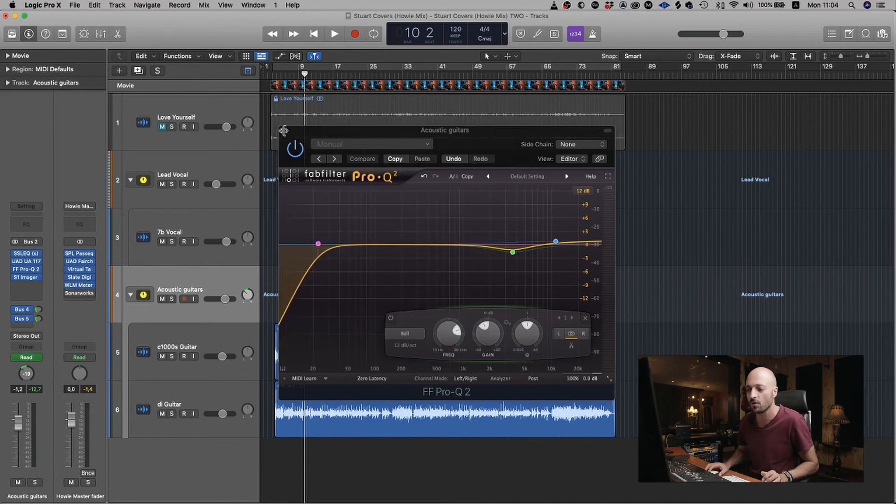
left_click(284, 130)
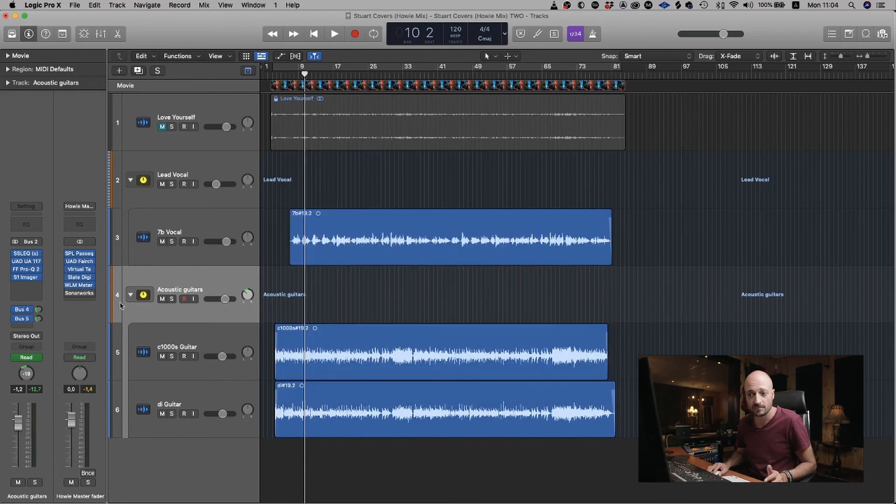
Check which reverb the Bus 5 send on Acoustic guitars feeds, leaving its routing options as they are.
left_click(23, 320)
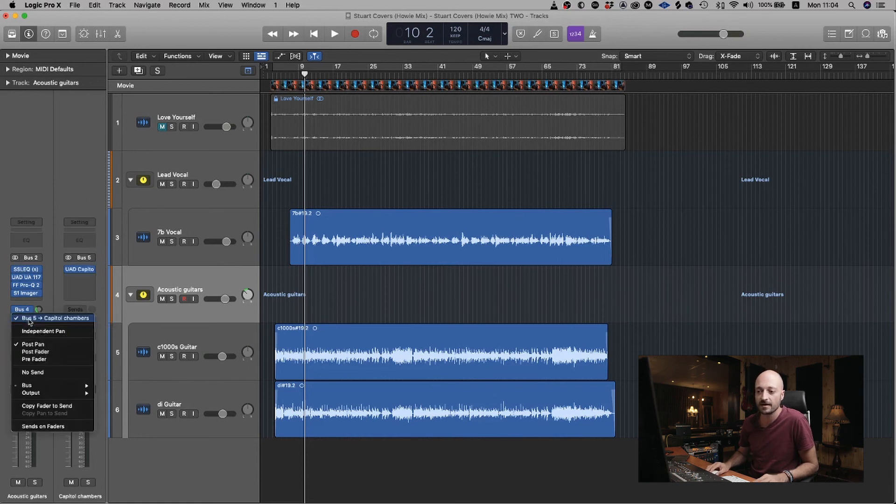
left_click(51, 248)
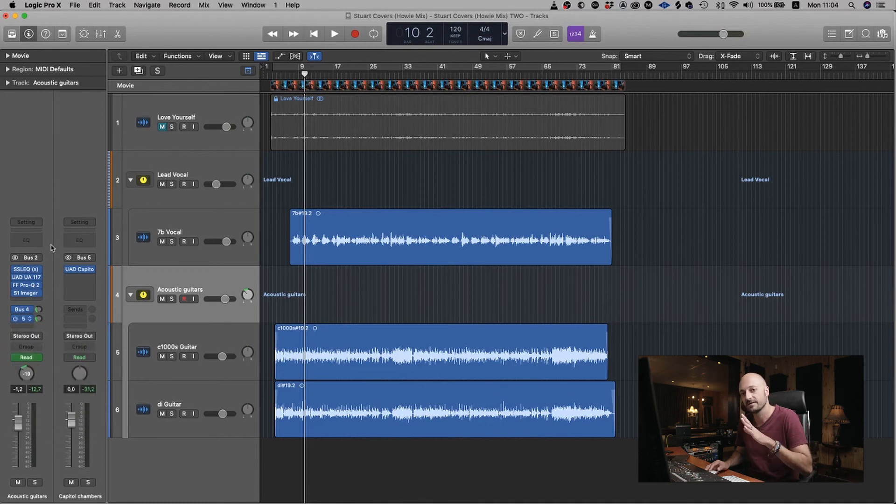